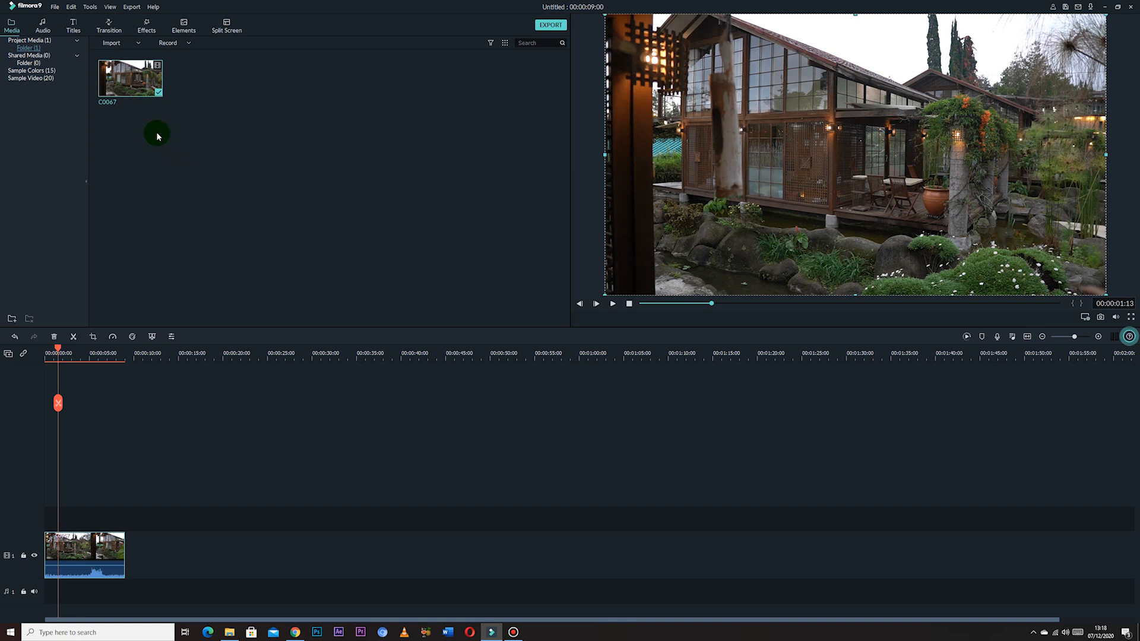
Open advanced color correction for the timeline clip in a resized window and expand its Color adjustments.
{"action": "left_click", "coordinate": [133, 338]}
{"action": "left_click_drag", "start_coordinate": [558, 171], "coordinate": [336, 70]}
{"action": "left_click_drag", "start_coordinate": [345, 283], "coordinate": [386, 284]}
{"action": "left_click_drag", "start_coordinate": [545, 324], "coordinate": [574, 622]}
{"action": "left_click_drag", "start_coordinate": [393, 66], "coordinate": [414, 34]}
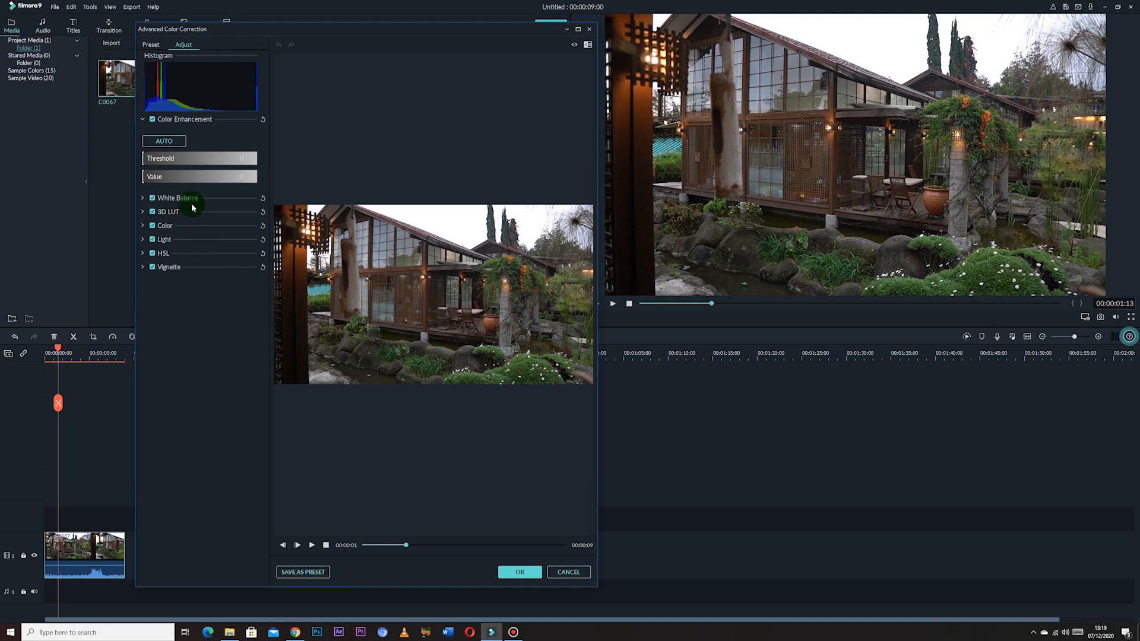
{"action": "left_click", "coordinate": [143, 226]}
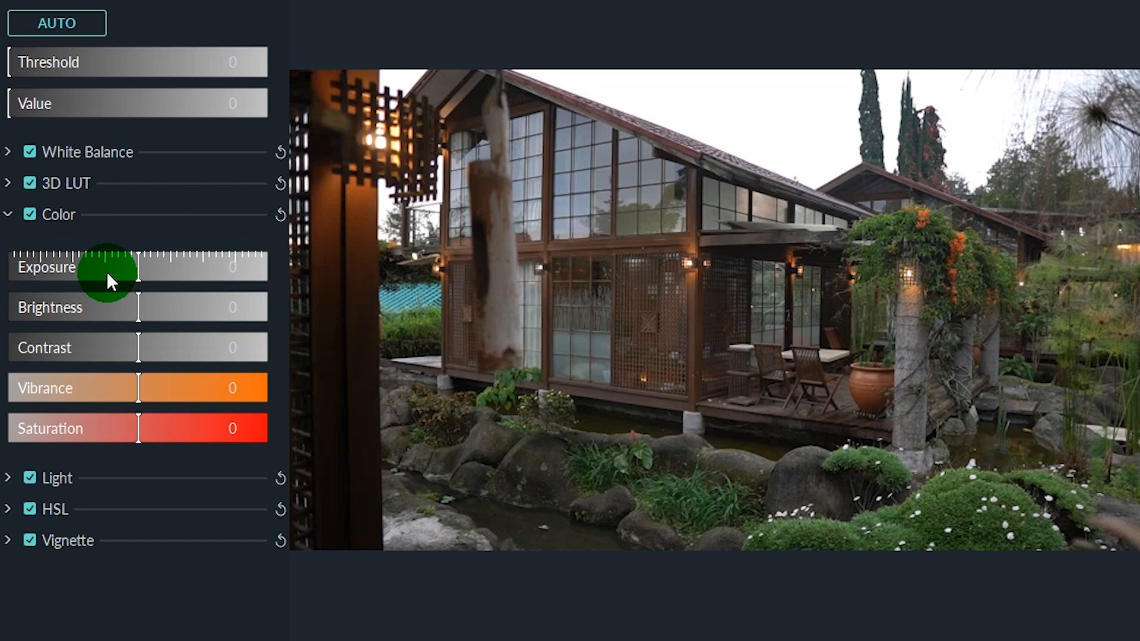
{"action": "left_click_drag", "start_coordinate": [107, 275], "coordinate": [139, 291]}
{"action": "left_click", "coordinate": [130, 351]}
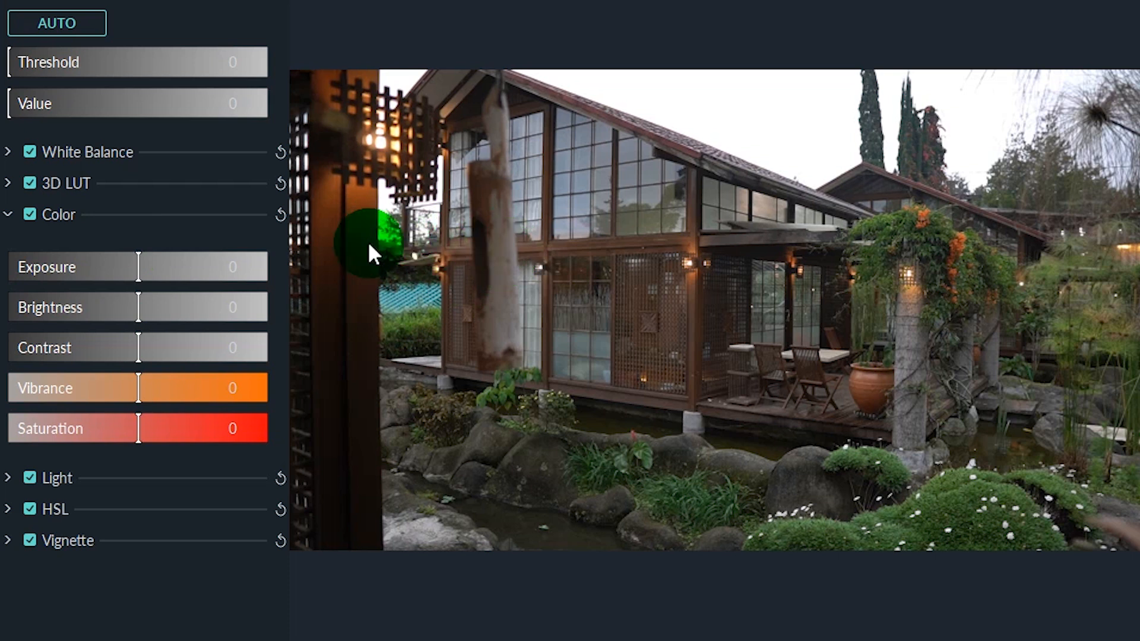
{"action": "mouse_move", "coordinate": [136, 269]}
{"action": "left_mouse_down"}
{"action": "mouse_move", "coordinate": [175, 279]}
{"action": "mouse_move", "coordinate": [137, 283]}
{"action": "left_mouse_up"}
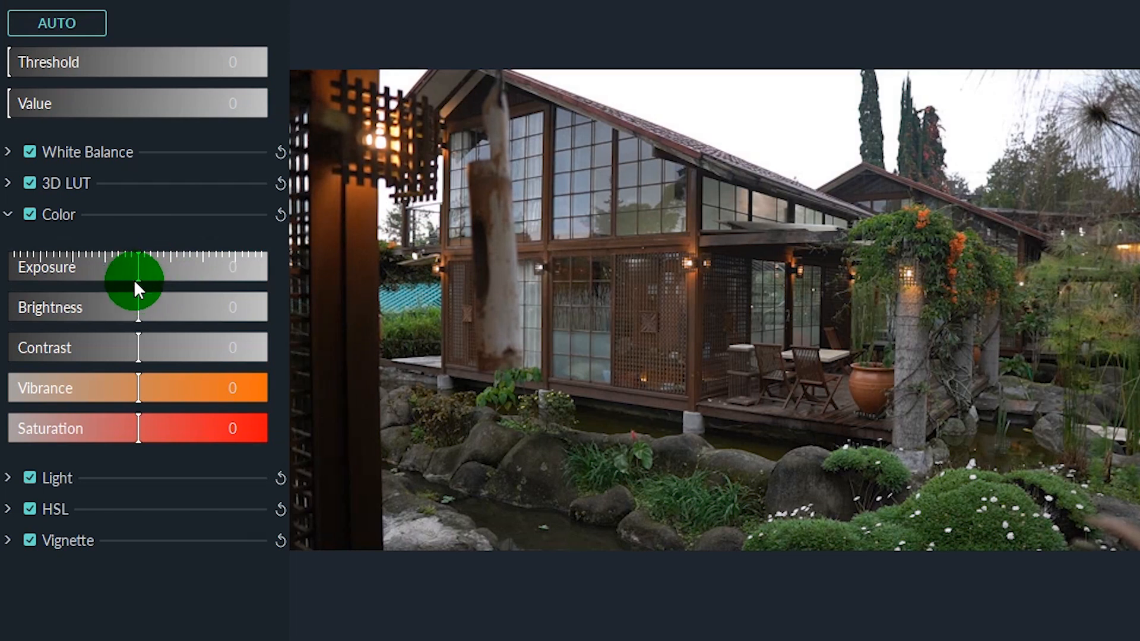
{"action": "left_click_drag", "start_coordinate": [139, 270], "coordinate": [134, 315]}
{"action": "left_click_drag", "start_coordinate": [133, 351], "coordinate": [133, 351]}
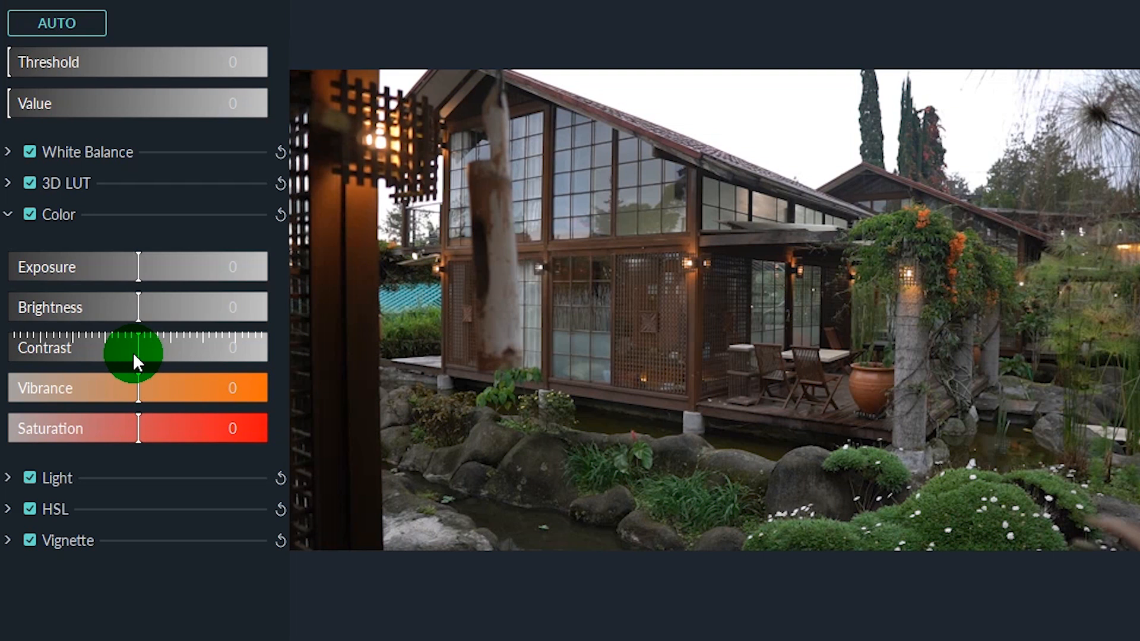
Try the clip's Contrast at -55, 60, -75, 59 and -50, and return it to 0.
{"action": "left_click_drag", "start_coordinate": [140, 349], "coordinate": [66, 371]}
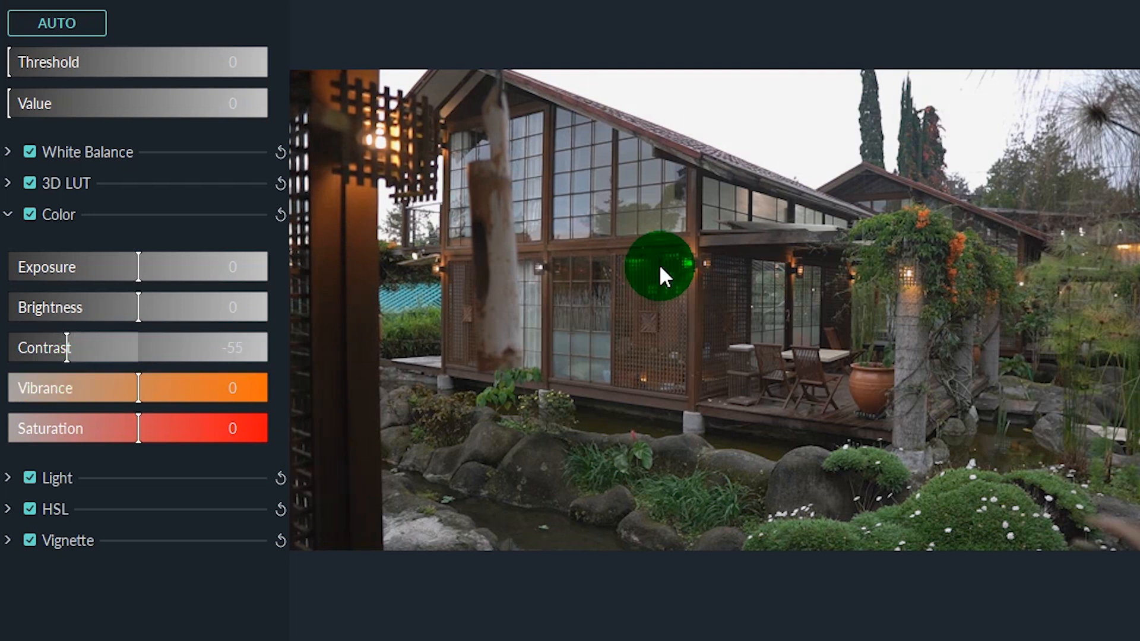
{"action": "left_click_drag", "start_coordinate": [59, 347], "coordinate": [216, 355]}
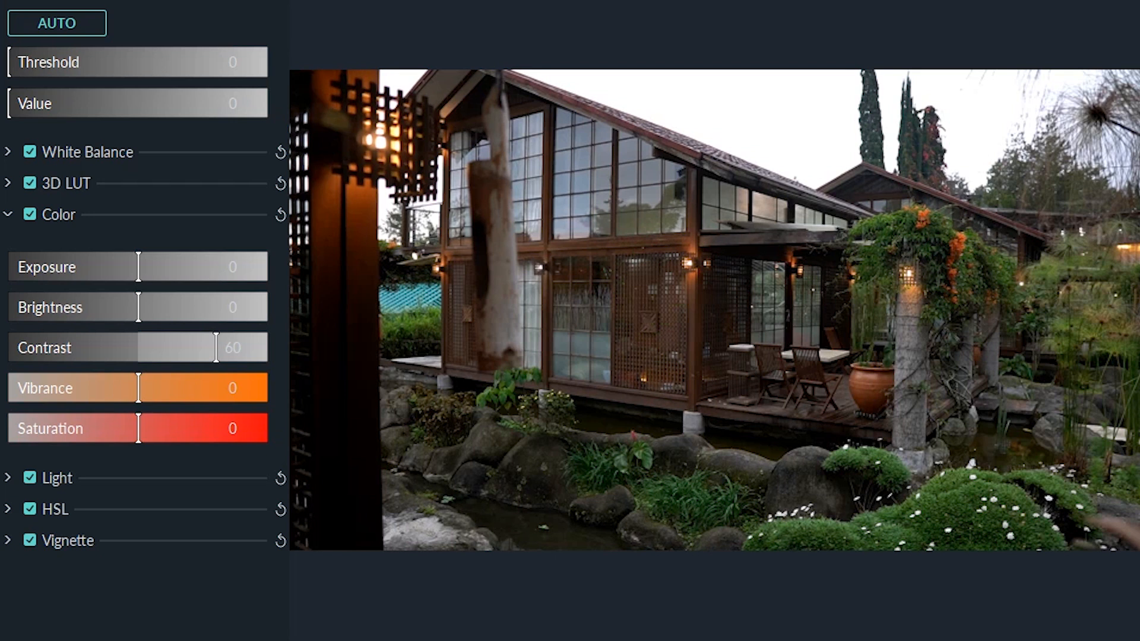
{"action": "left_click_drag", "start_coordinate": [196, 341], "coordinate": [40, 344]}
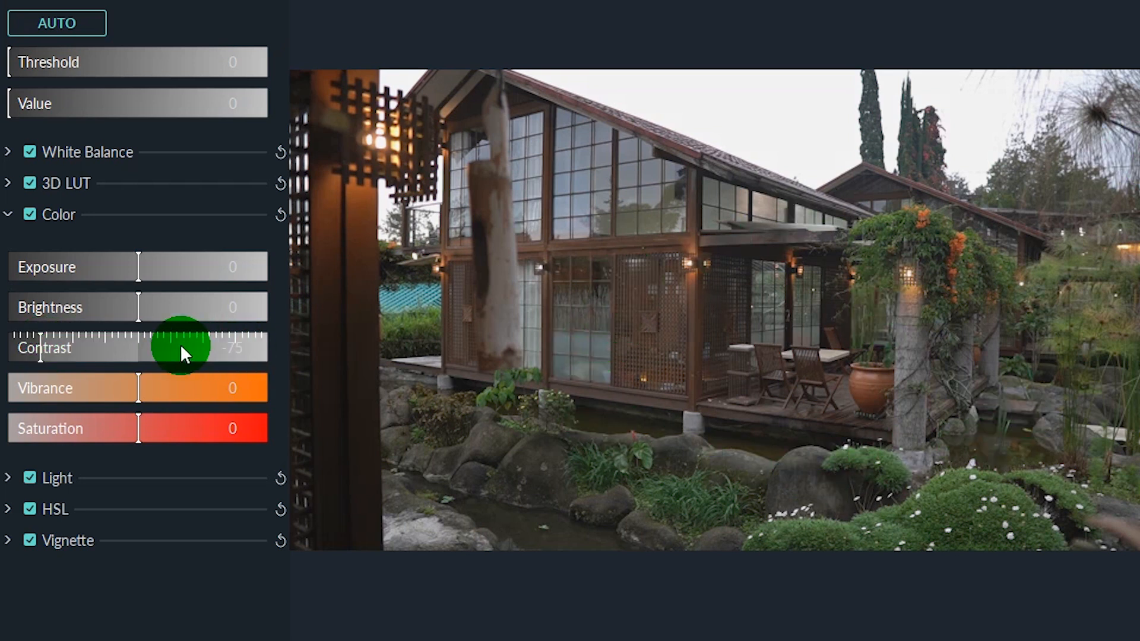
{"action": "left_click_drag", "start_coordinate": [39, 350], "coordinate": [217, 343]}
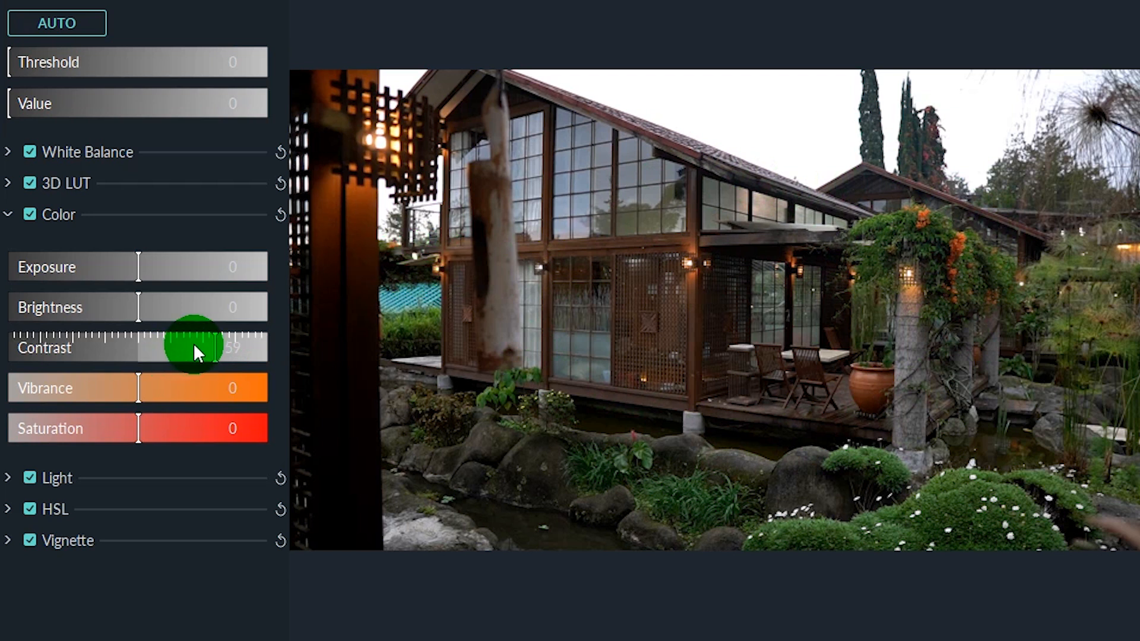
{"action": "left_click_drag", "start_coordinate": [193, 344], "coordinate": [135, 369]}
{"action": "left_click_drag", "start_coordinate": [141, 373], "coordinate": [75, 374]}
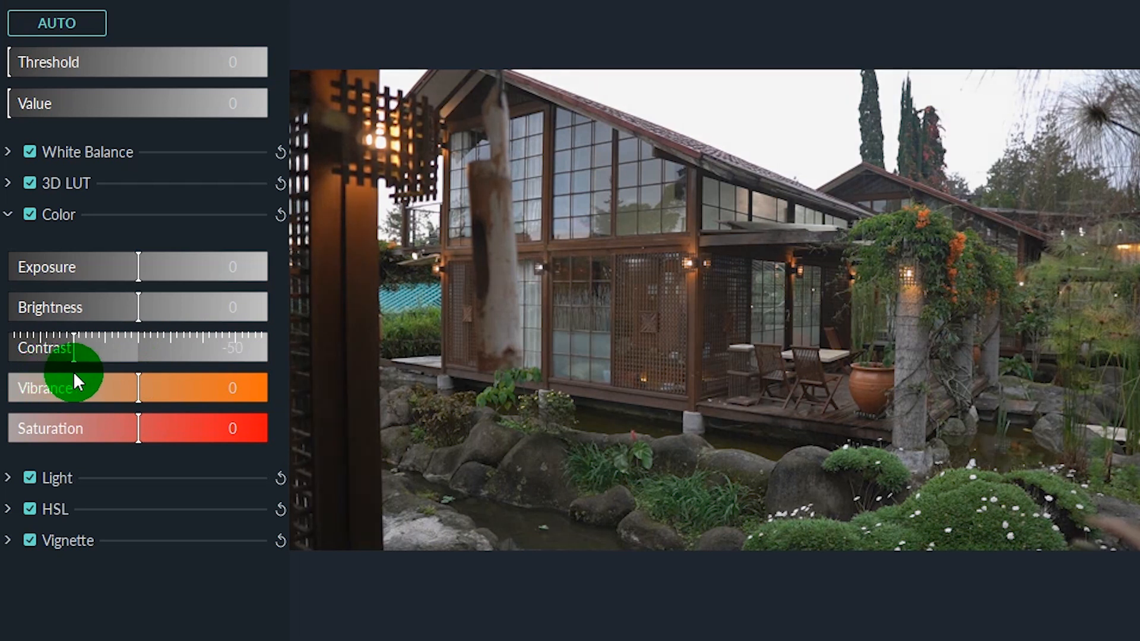
{"action": "left_click_drag", "start_coordinate": [73, 371], "coordinate": [147, 369]}
Set the clip's Contrast to 39.
{"action": "left_click", "coordinate": [162, 267]}
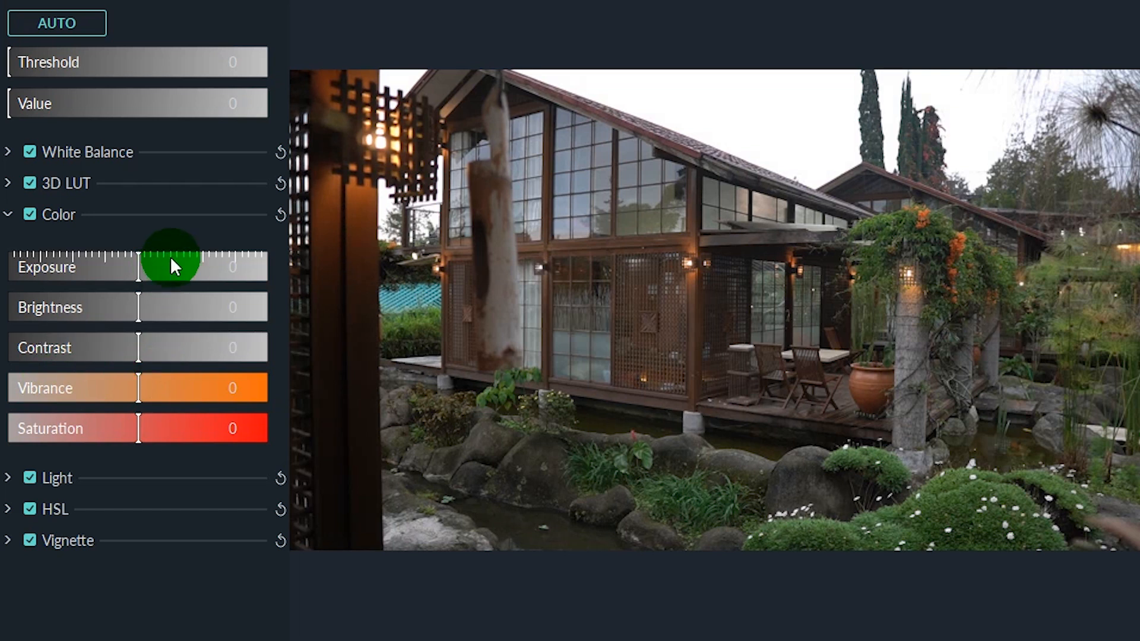
{"action": "left_click", "coordinate": [155, 344]}
{"action": "left_click_drag", "start_coordinate": [146, 358], "coordinate": [190, 351]}
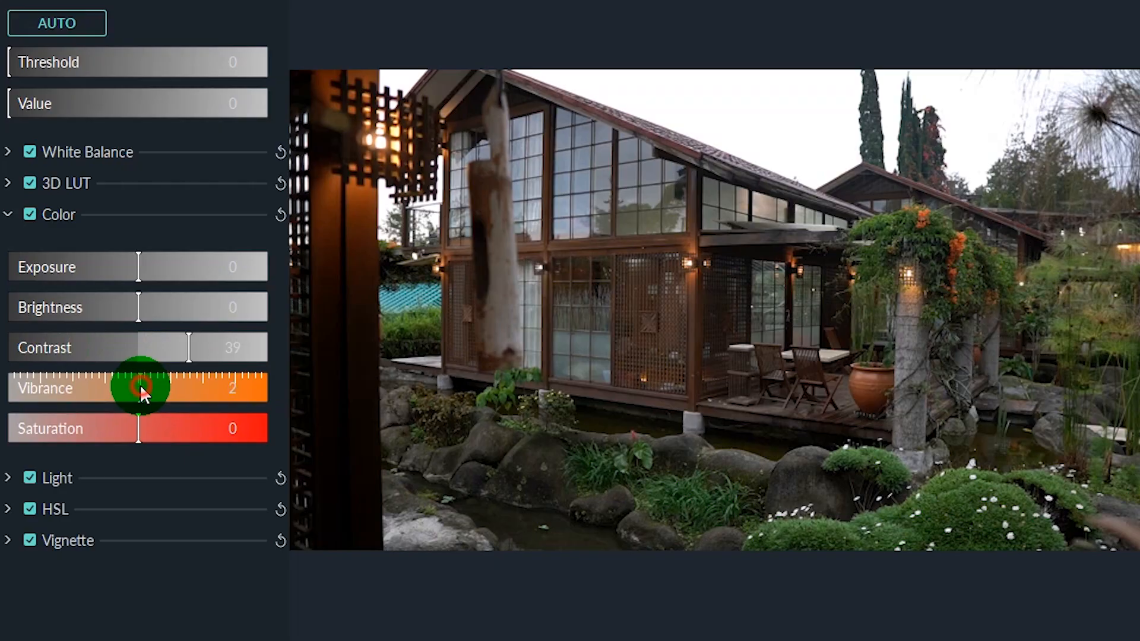
Set Vibrance to 13 and Saturation to 12, and expand the Light adjustments.
{"action": "mouse_move", "coordinate": [142, 388]}
{"action": "left_mouse_down"}
{"action": "mouse_move", "coordinate": [117, 393]}
{"action": "mouse_move", "coordinate": [206, 386]}
{"action": "mouse_move", "coordinate": [31, 398]}
{"action": "mouse_move", "coordinate": [141, 399]}
{"action": "mouse_move", "coordinate": [26, 417]}
{"action": "mouse_move", "coordinate": [122, 407]}
{"action": "mouse_move", "coordinate": [29, 403]}
{"action": "mouse_move", "coordinate": [24, 392]}
{"action": "mouse_move", "coordinate": [157, 389]}
{"action": "left_mouse_up"}
{"action": "left_click_drag", "start_coordinate": [244, 382], "coordinate": [168, 389]}
{"action": "left_click_drag", "start_coordinate": [169, 427], "coordinate": [126, 421]}
{"action": "left_click_drag", "start_coordinate": [166, 390], "coordinate": [142, 389]}
{"action": "mouse_move", "coordinate": [133, 420]}
{"action": "left_mouse_down"}
{"action": "mouse_move", "coordinate": [128, 433]}
{"action": "mouse_move", "coordinate": [140, 430]}
{"action": "left_mouse_up"}
{"action": "left_click_drag", "start_coordinate": [152, 394], "coordinate": [152, 394]}
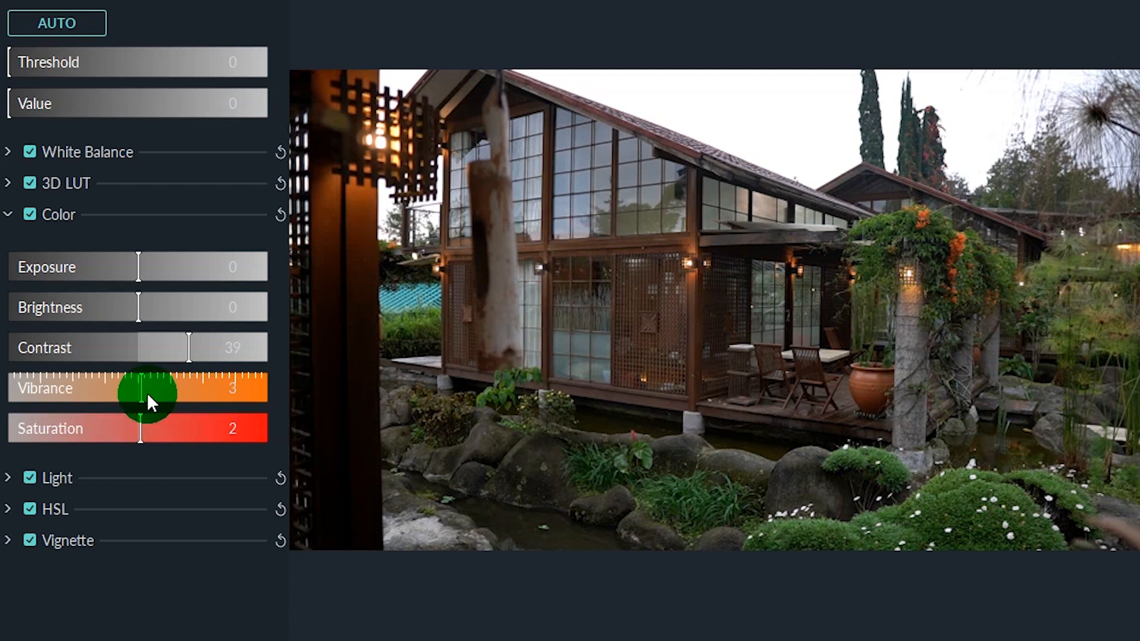
{"action": "left_click_drag", "start_coordinate": [148, 390], "coordinate": [155, 394]}
{"action": "left_click_drag", "start_coordinate": [141, 428], "coordinate": [154, 430]}
{"action": "left_click", "coordinate": [411, 344]}
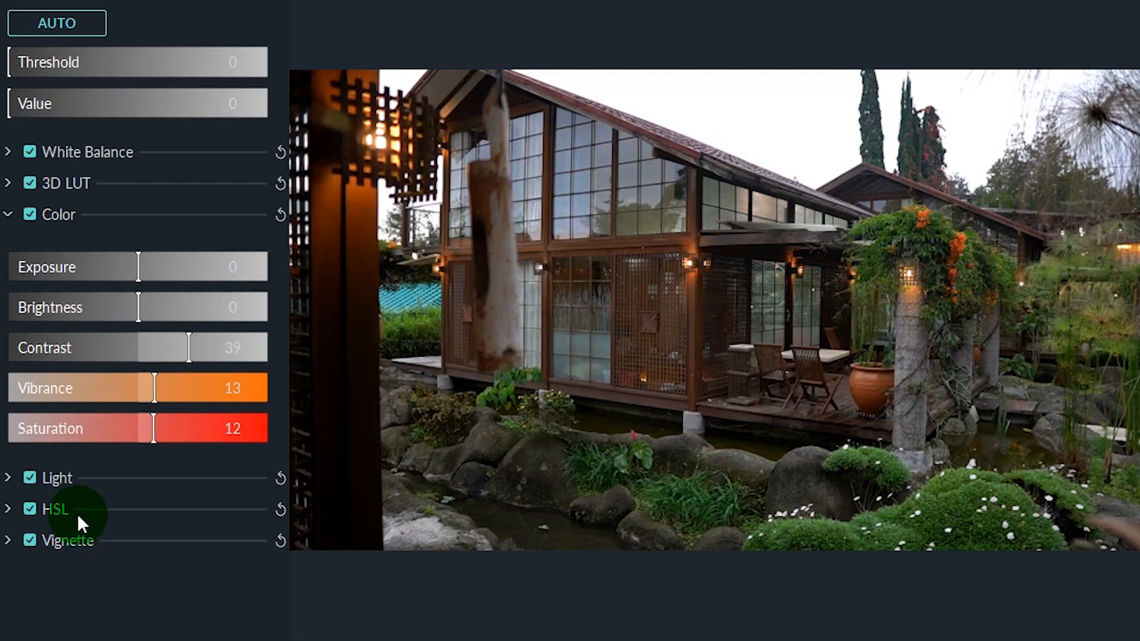
{"action": "left_click", "coordinate": [13, 461]}
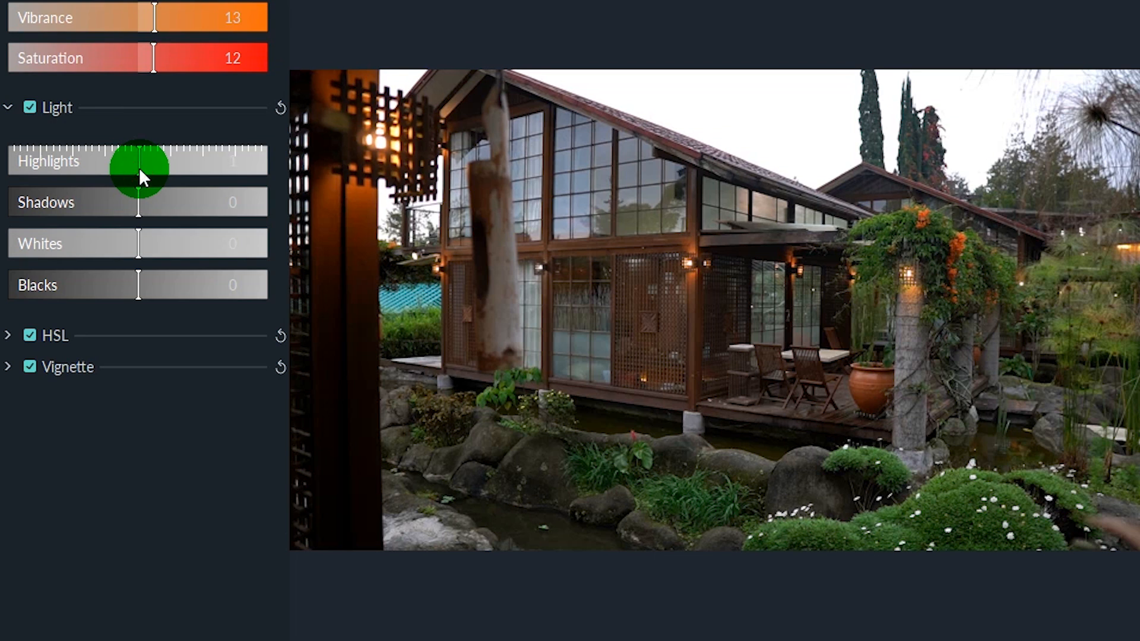
Try Highlights at its minimum and at -76, and bring Highlights and Shadows back to 0.
{"action": "left_click_drag", "start_coordinate": [139, 168], "coordinate": [10, 202]}
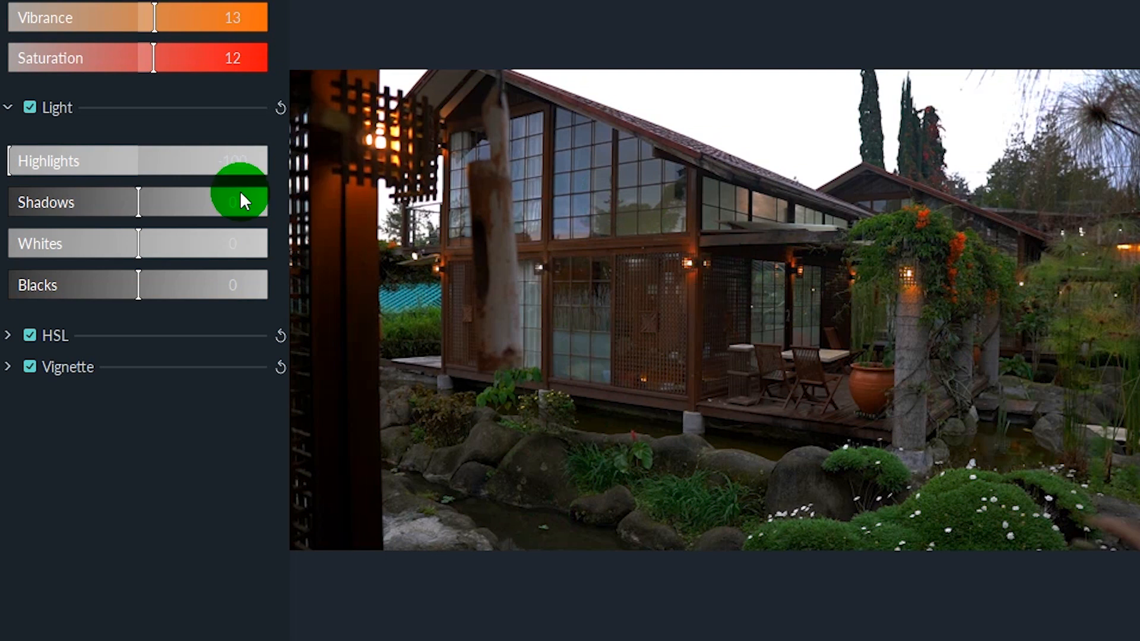
{"action": "mouse_move", "coordinate": [55, 153]}
{"action": "left_mouse_down"}
{"action": "mouse_move", "coordinate": [133, 158]}
{"action": "mouse_move", "coordinate": [20, 159]}
{"action": "mouse_move", "coordinate": [146, 161]}
{"action": "mouse_move", "coordinate": [38, 167]}
{"action": "left_mouse_up"}
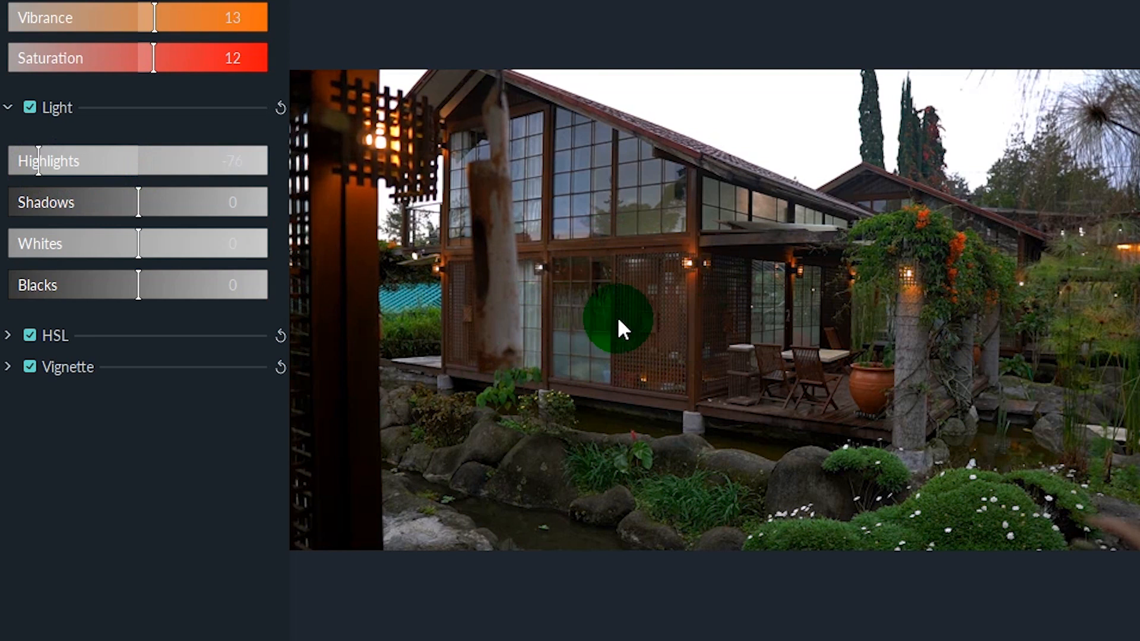
{"action": "left_click", "coordinate": [95, 163]}
{"action": "left_click_drag", "start_coordinate": [94, 157], "coordinate": [141, 152]}
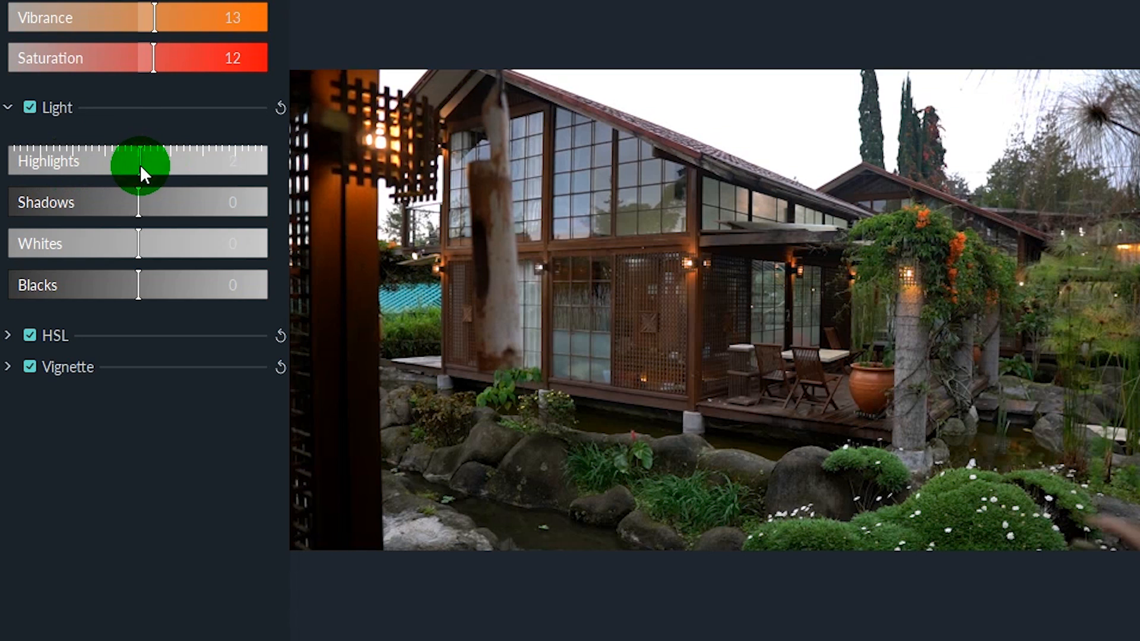
{"action": "left_click_drag", "start_coordinate": [122, 165], "coordinate": [137, 191]}
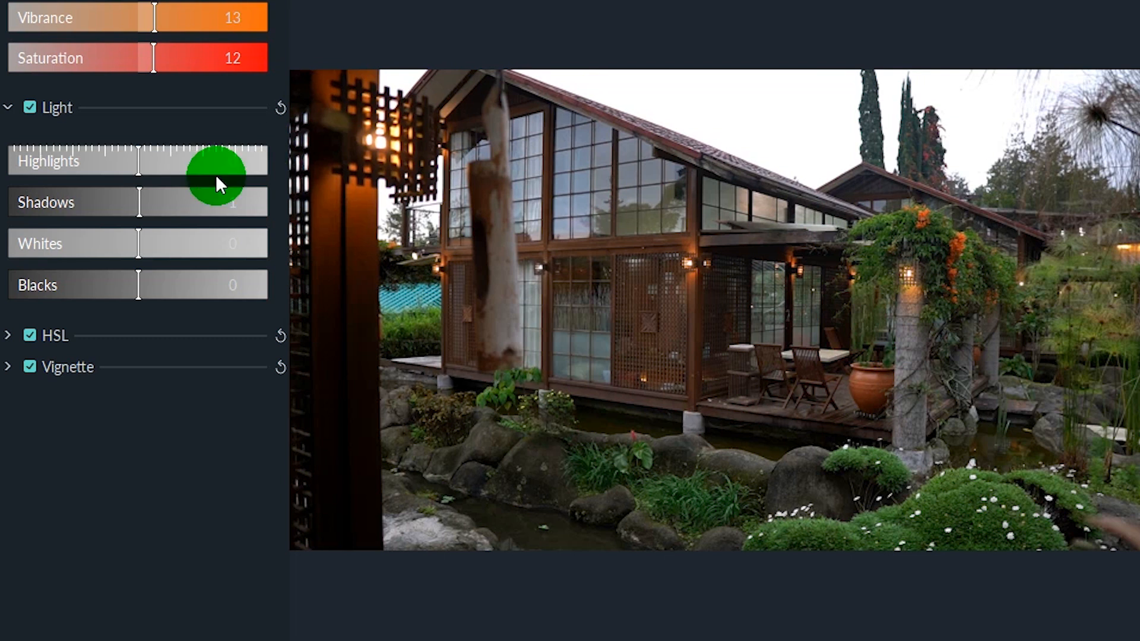
{"action": "mouse_move", "coordinate": [140, 202]}
{"action": "left_mouse_down"}
{"action": "mouse_move", "coordinate": [35, 198]}
{"action": "mouse_move", "coordinate": [227, 173]}
{"action": "mouse_move", "coordinate": [76, 180]}
{"action": "mouse_move", "coordinate": [244, 162]}
{"action": "mouse_move", "coordinate": [99, 177]}
{"action": "mouse_move", "coordinate": [226, 178]}
{"action": "mouse_move", "coordinate": [56, 199]}
{"action": "mouse_move", "coordinate": [257, 170]}
{"action": "mouse_move", "coordinate": [98, 191]}
{"action": "mouse_move", "coordinate": [196, 201]}
{"action": "mouse_move", "coordinate": [84, 214]}
{"action": "mouse_move", "coordinate": [137, 212]}
{"action": "left_mouse_up"}
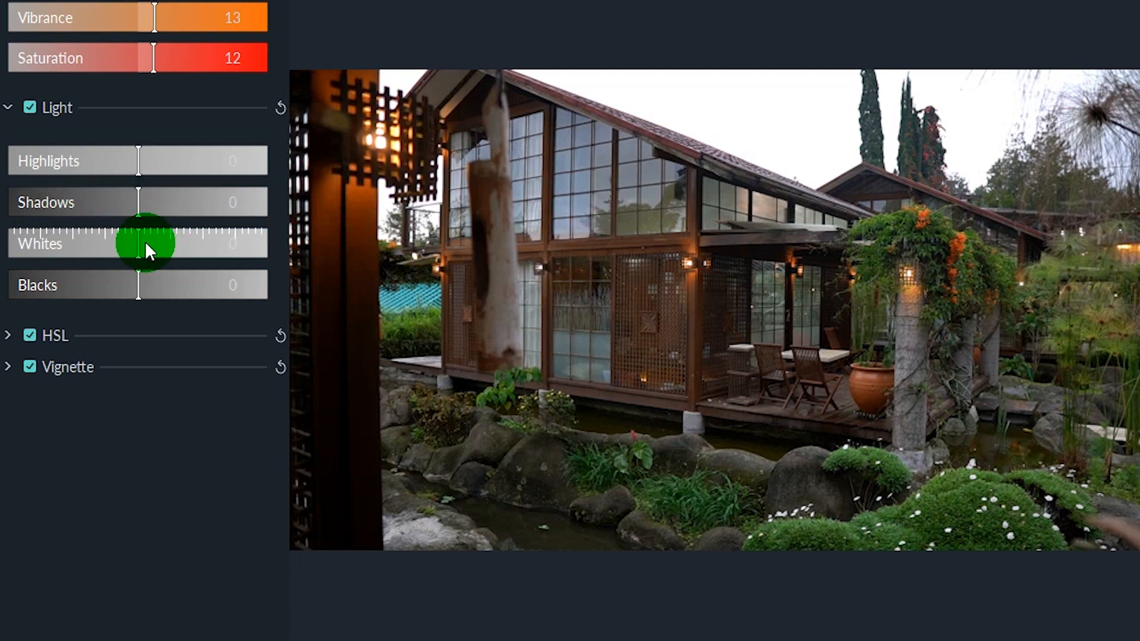
Set Shadows to -31 and Whites to 10 in the Light adjustments.
{"action": "left_click", "coordinate": [137, 246]}
{"action": "left_click_drag", "start_coordinate": [138, 208], "coordinate": [89, 215]}
{"action": "left_click_drag", "start_coordinate": [115, 246], "coordinate": [146, 259]}
{"action": "left_click", "coordinate": [1103, 176]}
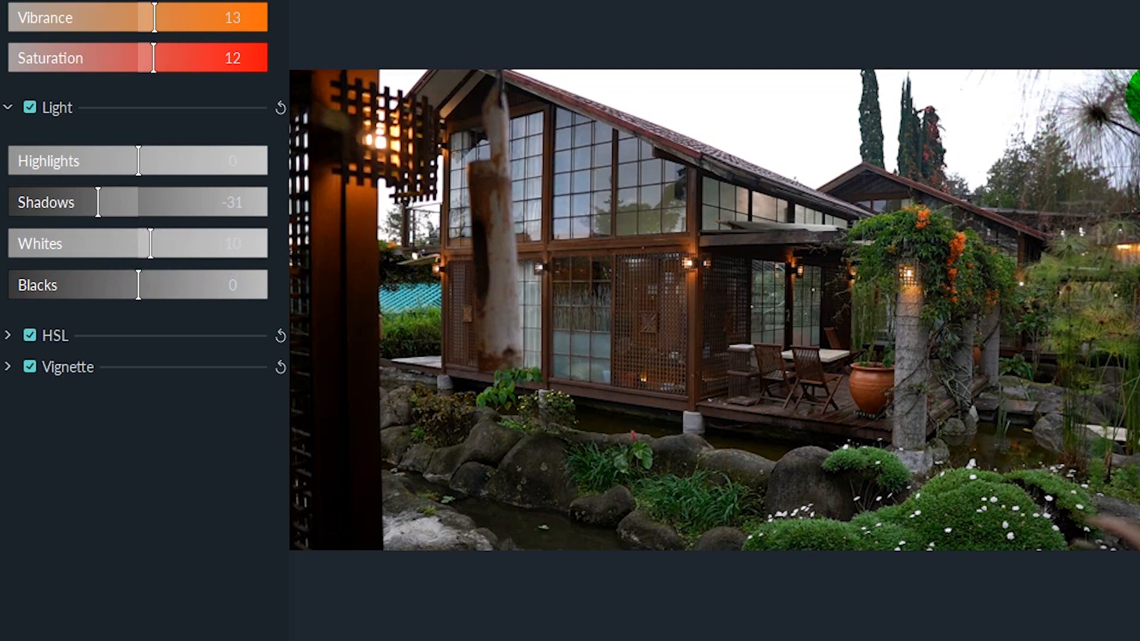
{"action": "left_click", "coordinate": [411, 479]}
Compare Whites at 58, 24 and -51, and settle on -20 with Blacks kept at 0.
{"action": "left_click_drag", "start_coordinate": [167, 248], "coordinate": [213, 244]}
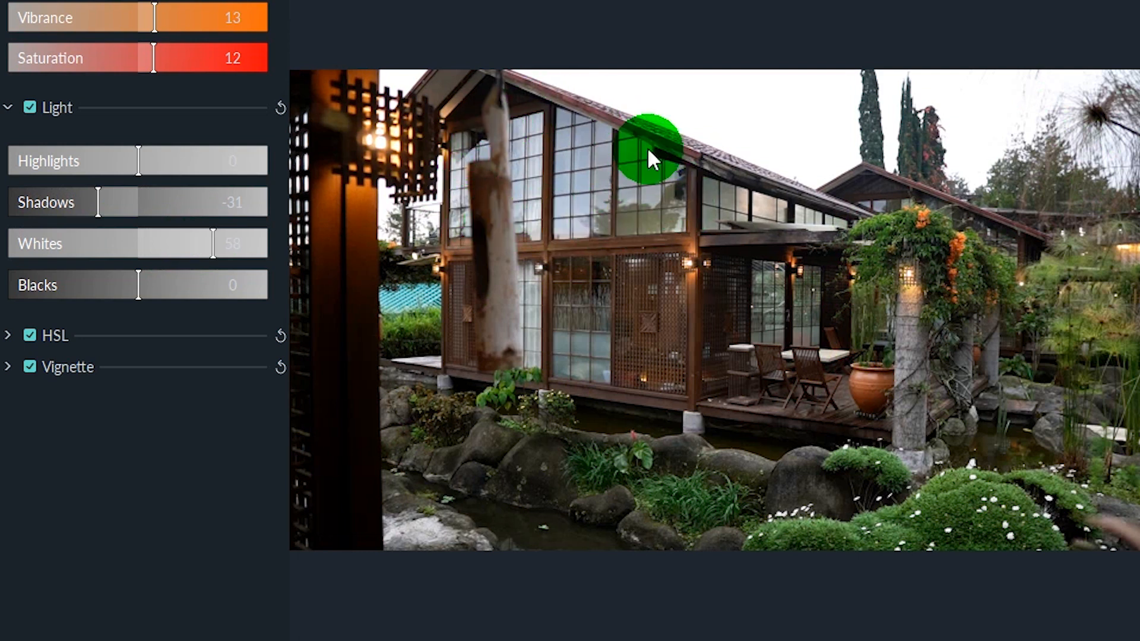
{"action": "mouse_move", "coordinate": [190, 248]}
{"action": "left_mouse_down"}
{"action": "mouse_move", "coordinate": [134, 263]}
{"action": "mouse_move", "coordinate": [169, 254]}
{"action": "left_mouse_up"}
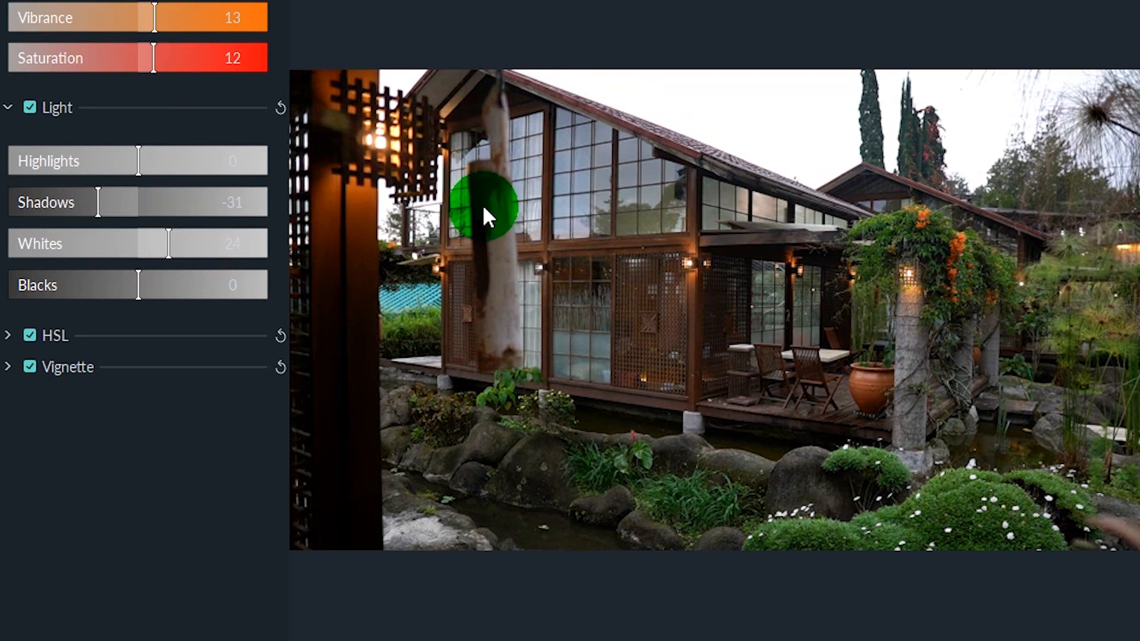
{"action": "left_click_drag", "start_coordinate": [172, 239], "coordinate": [68, 250]}
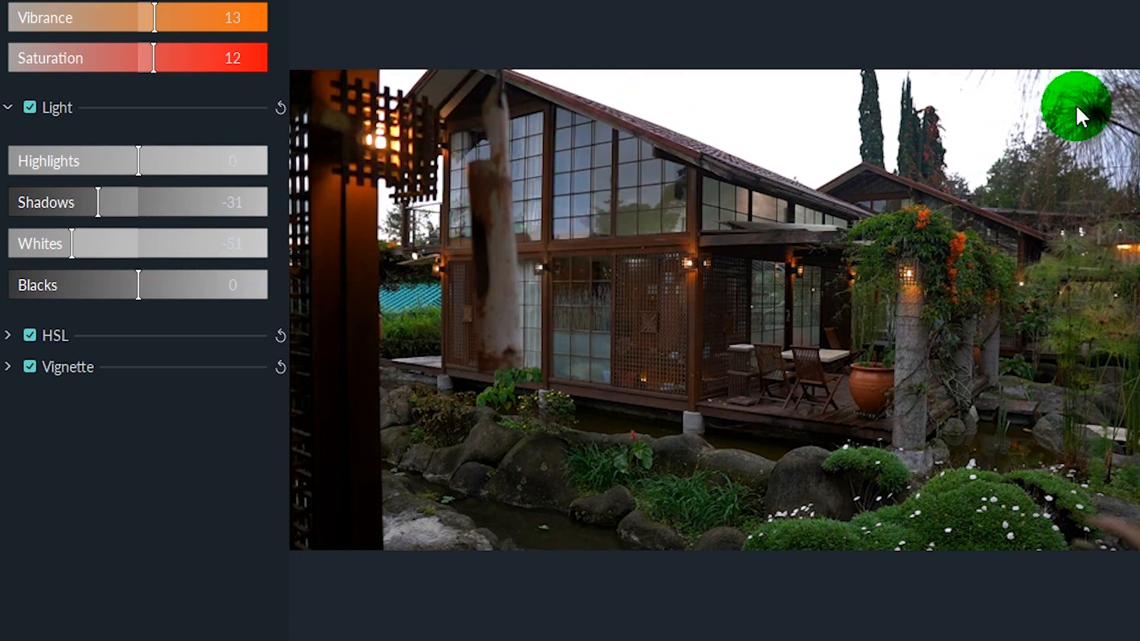
{"action": "left_click_drag", "start_coordinate": [77, 245], "coordinate": [113, 246]}
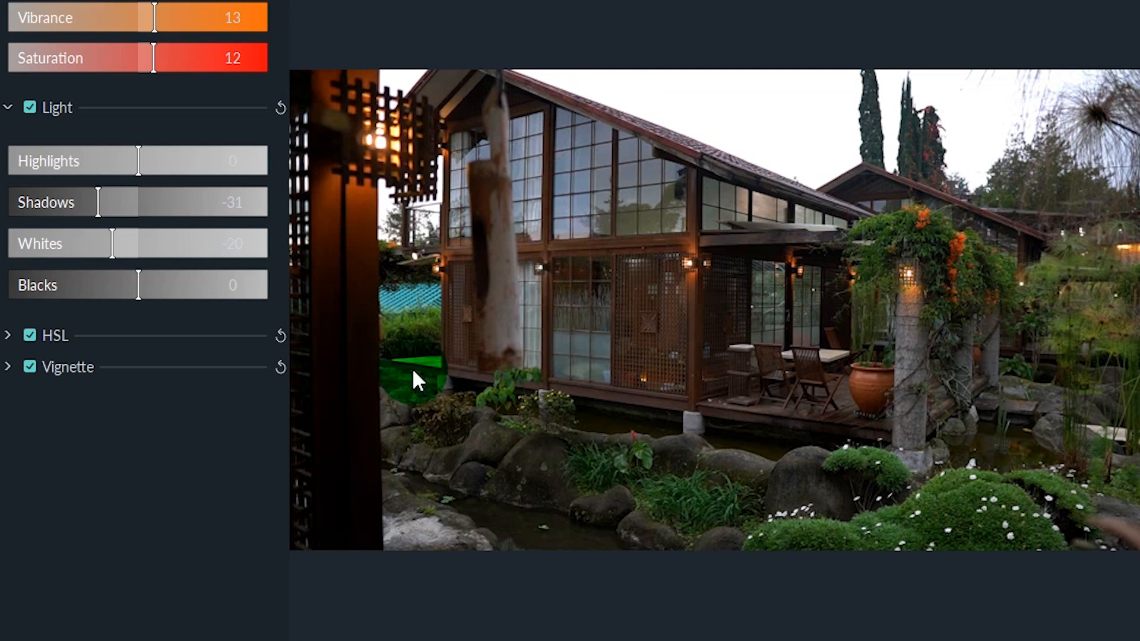
{"action": "mouse_move", "coordinate": [132, 281]}
{"action": "left_mouse_down"}
{"action": "mouse_move", "coordinate": [163, 284]}
{"action": "mouse_move", "coordinate": [76, 287]}
{"action": "mouse_move", "coordinate": [169, 283]}
{"action": "mouse_move", "coordinate": [51, 285]}
{"action": "mouse_move", "coordinate": [183, 285]}
{"action": "mouse_move", "coordinate": [126, 285]}
{"action": "left_mouse_up"}
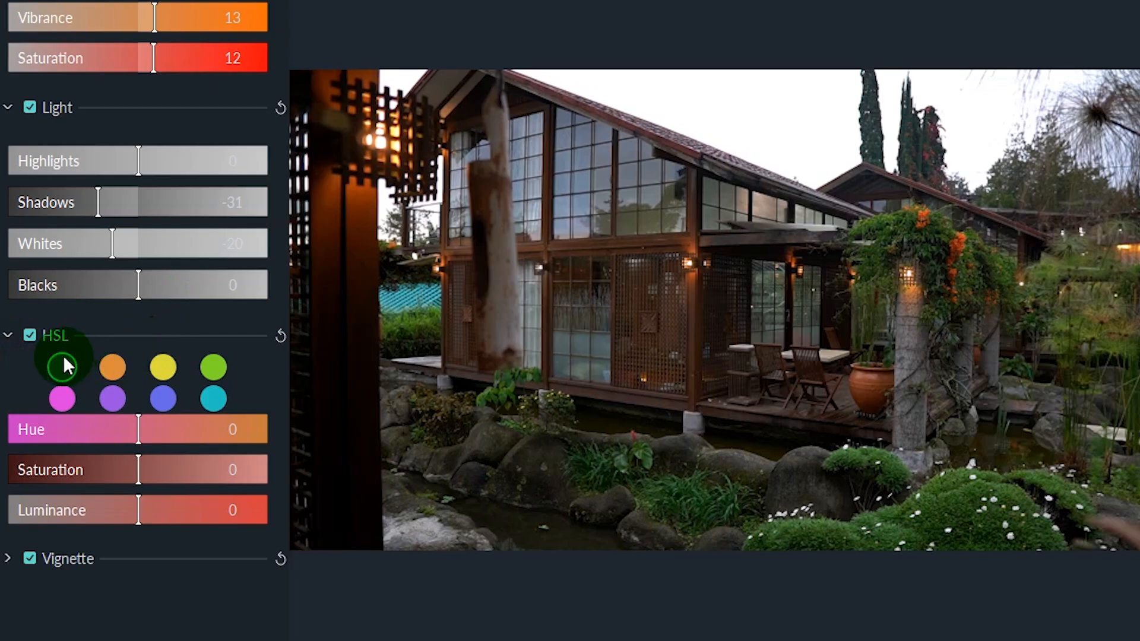
Adjust the hue and saturation of the green tones in the HSL adjustments.
{"action": "left_click", "coordinate": [209, 370]}
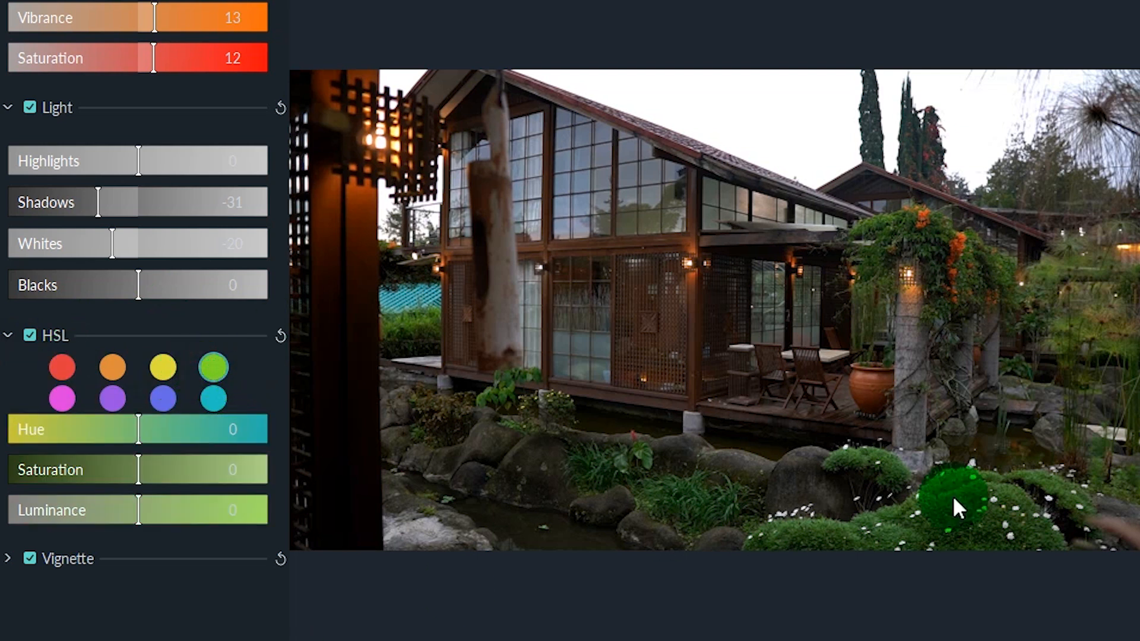
{"action": "mouse_move", "coordinate": [138, 430]}
{"action": "left_mouse_down"}
{"action": "mouse_move", "coordinate": [56, 441]}
{"action": "mouse_move", "coordinate": [183, 429]}
{"action": "mouse_move", "coordinate": [85, 450]}
{"action": "mouse_move", "coordinate": [190, 429]}
{"action": "mouse_move", "coordinate": [112, 448]}
{"action": "mouse_move", "coordinate": [20, 447]}
{"action": "mouse_move", "coordinate": [183, 433]}
{"action": "mouse_move", "coordinate": [19, 433]}
{"action": "mouse_move", "coordinate": [249, 434]}
{"action": "mouse_move", "coordinate": [796, 381]}
{"action": "mouse_move", "coordinate": [173, 437]}
{"action": "mouse_move", "coordinate": [69, 434]}
{"action": "mouse_move", "coordinate": [190, 425]}
{"action": "mouse_move", "coordinate": [140, 424]}
{"action": "left_mouse_up"}
{"action": "left_click_drag", "start_coordinate": [142, 472], "coordinate": [192, 418]}
{"action": "left_click", "coordinate": [216, 363]}
Try different Hue shifts on the yellow tones in HSL and return the value to 0.
{"action": "left_click", "coordinate": [162, 368]}
{"action": "double_click", "coordinate": [193, 418]}
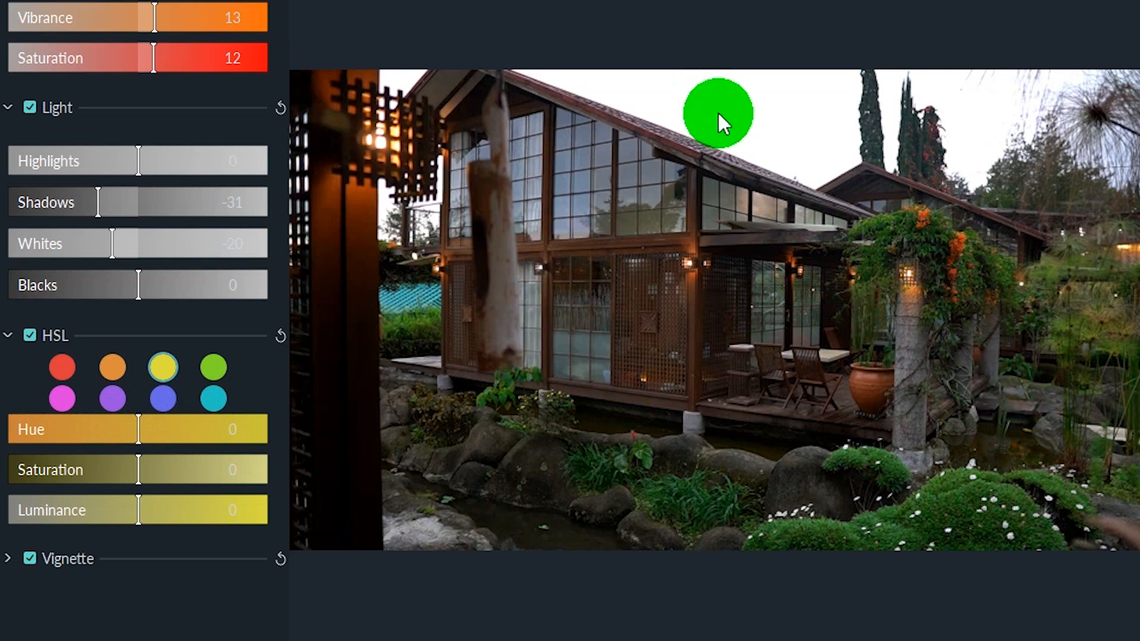
{"action": "mouse_move", "coordinate": [132, 427]}
{"action": "left_mouse_down"}
{"action": "mouse_move", "coordinate": [76, 433]}
{"action": "mouse_move", "coordinate": [208, 422]}
{"action": "mouse_move", "coordinate": [129, 427]}
{"action": "mouse_move", "coordinate": [149, 438]}
{"action": "left_mouse_up"}
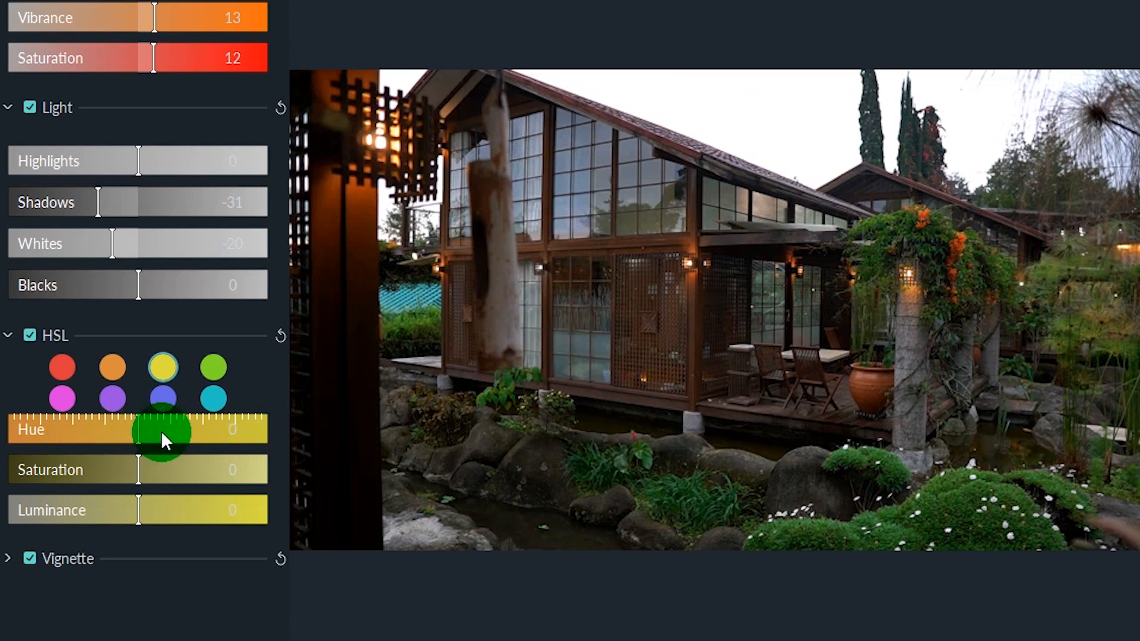
{"action": "left_click_drag", "start_coordinate": [161, 430], "coordinate": [137, 432]}
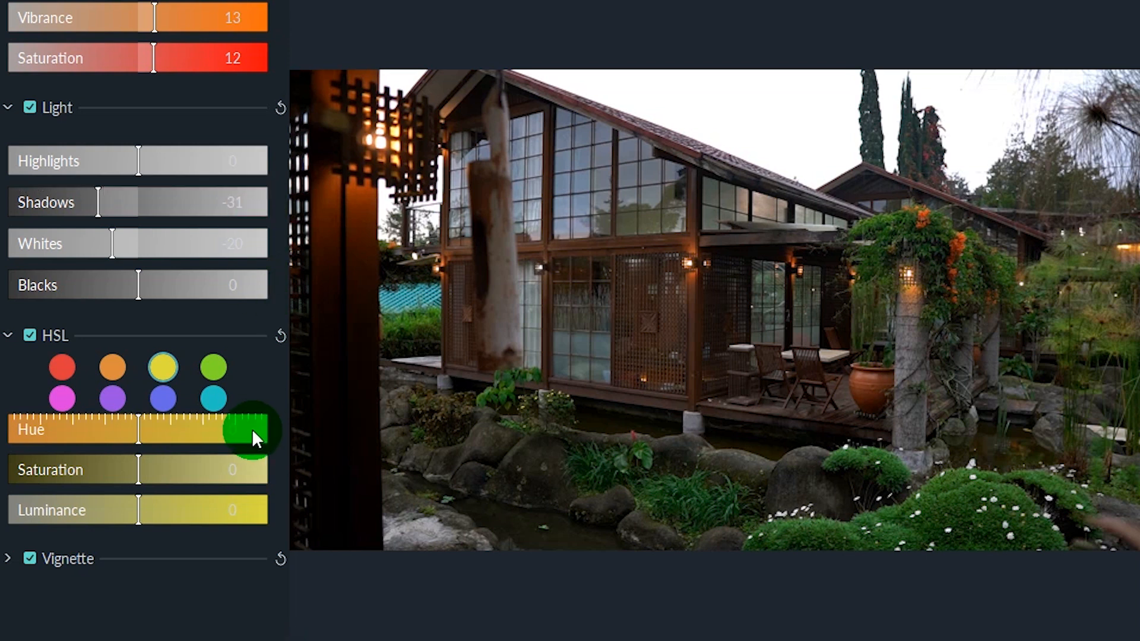
{"action": "left_click_drag", "start_coordinate": [199, 433], "coordinate": [155, 445]}
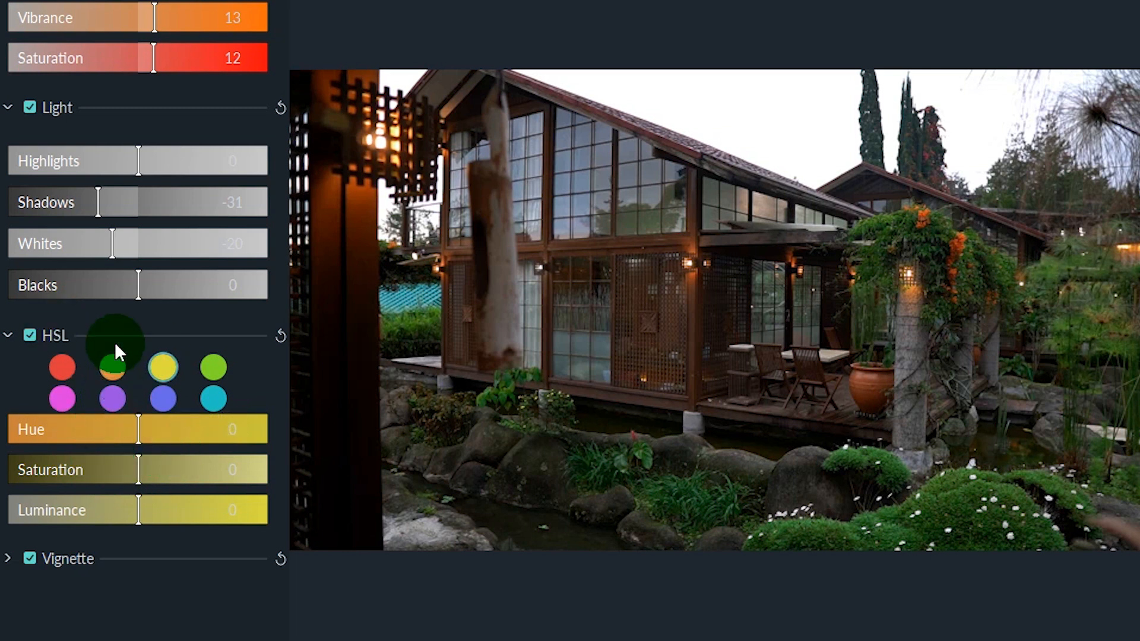
{"action": "left_click_drag", "start_coordinate": [137, 418], "coordinate": [147, 414]}
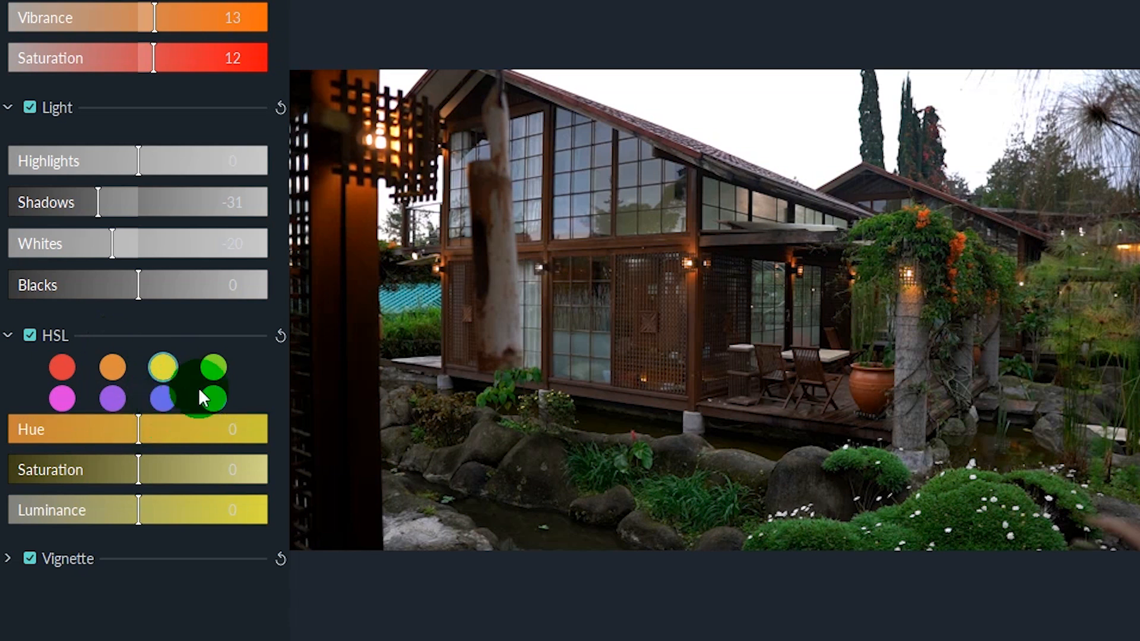
Set the Hue of the red tones to 11 in the HSL adjustments.
{"action": "left_click", "coordinate": [59, 368]}
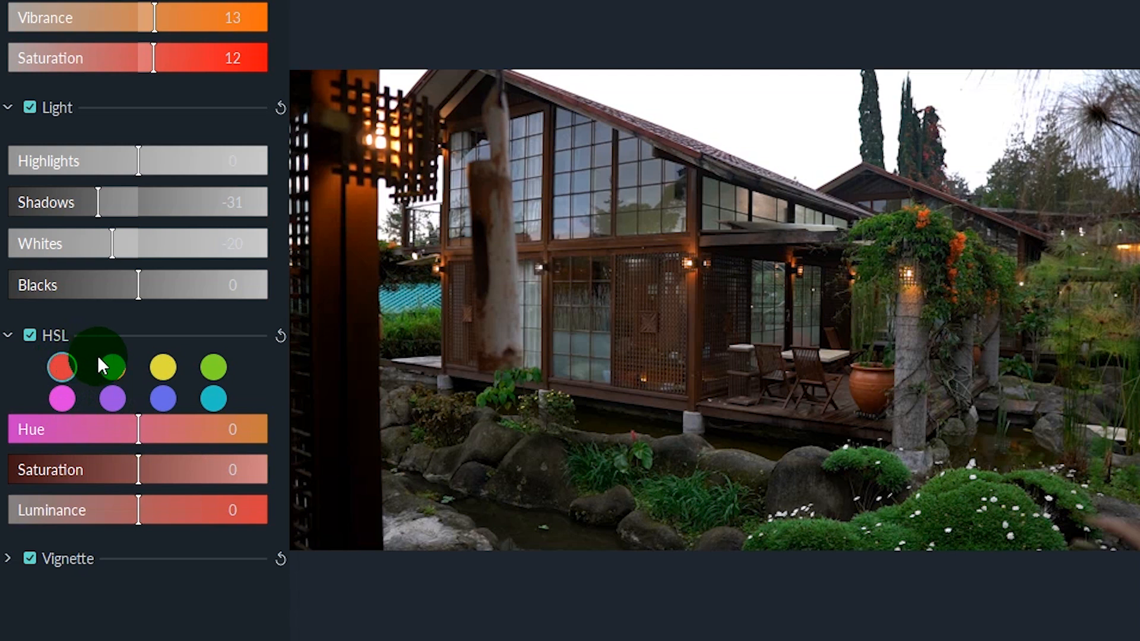
{"action": "left_click_drag", "start_coordinate": [124, 436], "coordinate": [139, 463]}
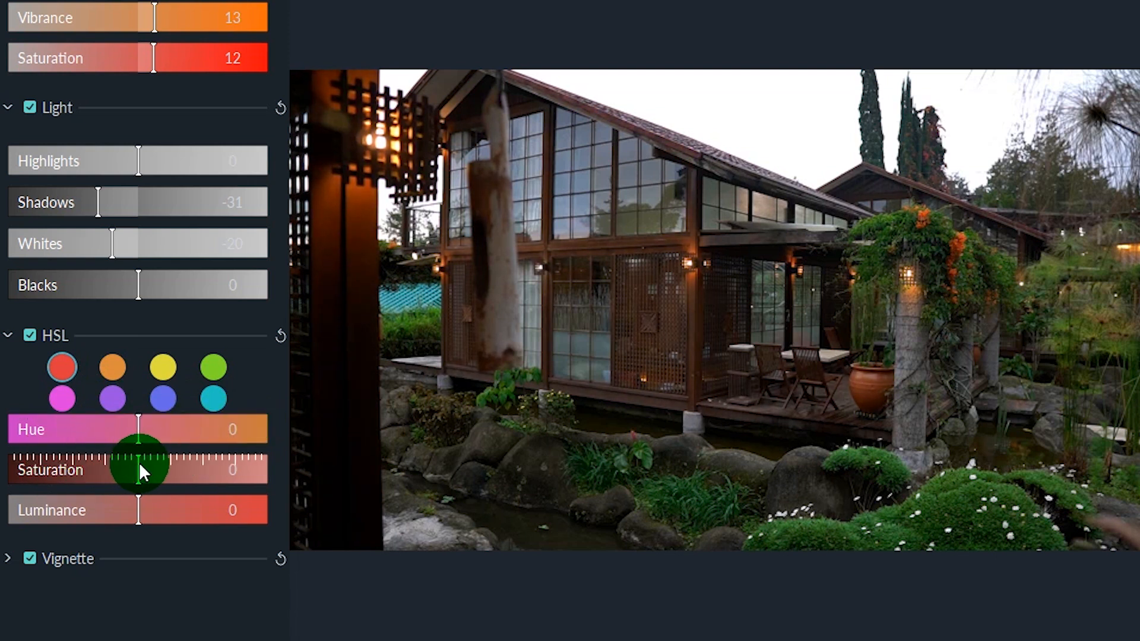
{"action": "left_click_drag", "start_coordinate": [169, 438], "coordinate": [119, 469]}
{"action": "left_click_drag", "start_coordinate": [0, 479], "coordinate": [152, 482]}
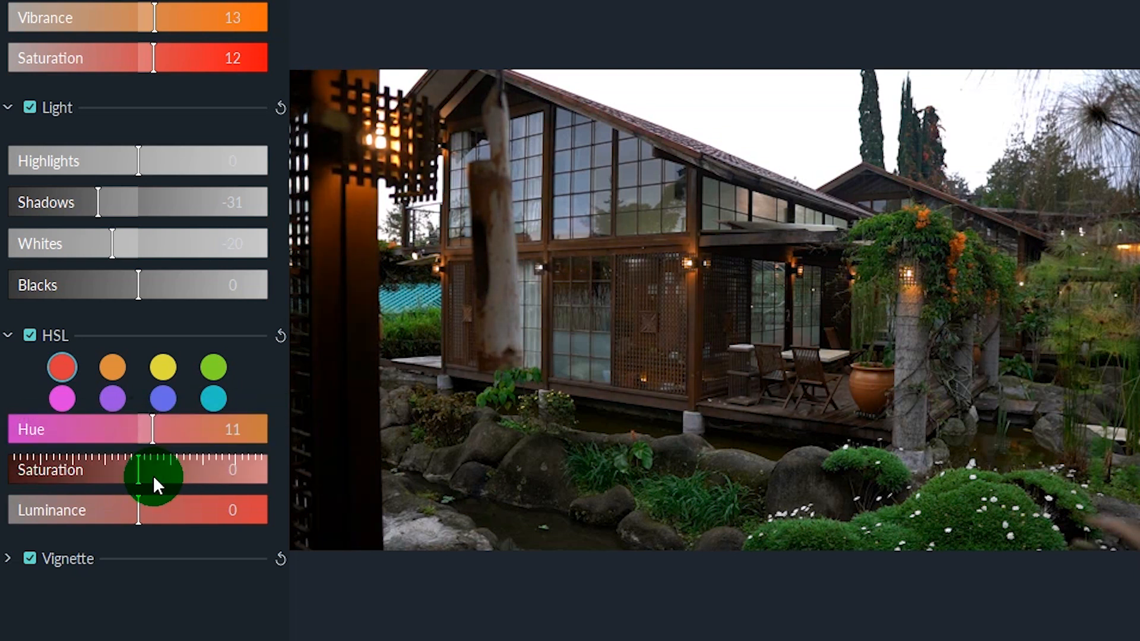
Undo the red Hue change and try a Hue shift on the yellow tones in HSL.
{"action": "key", "text": "ctrl+z"}
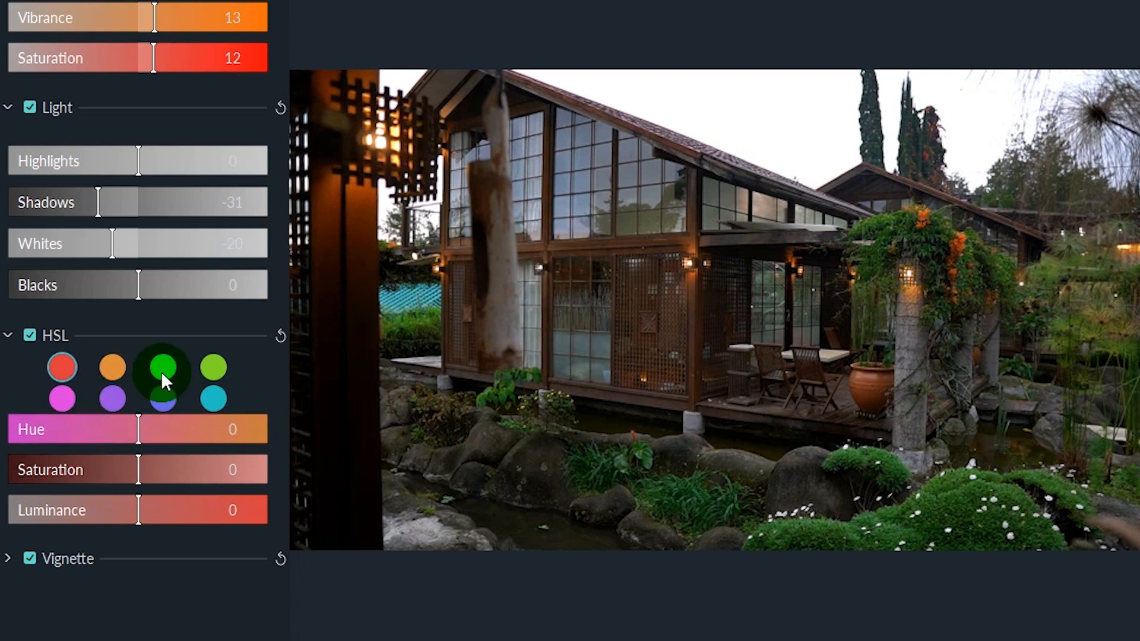
{"action": "left_click", "coordinate": [162, 368]}
{"action": "left_click_drag", "start_coordinate": [138, 431], "coordinate": [186, 439]}
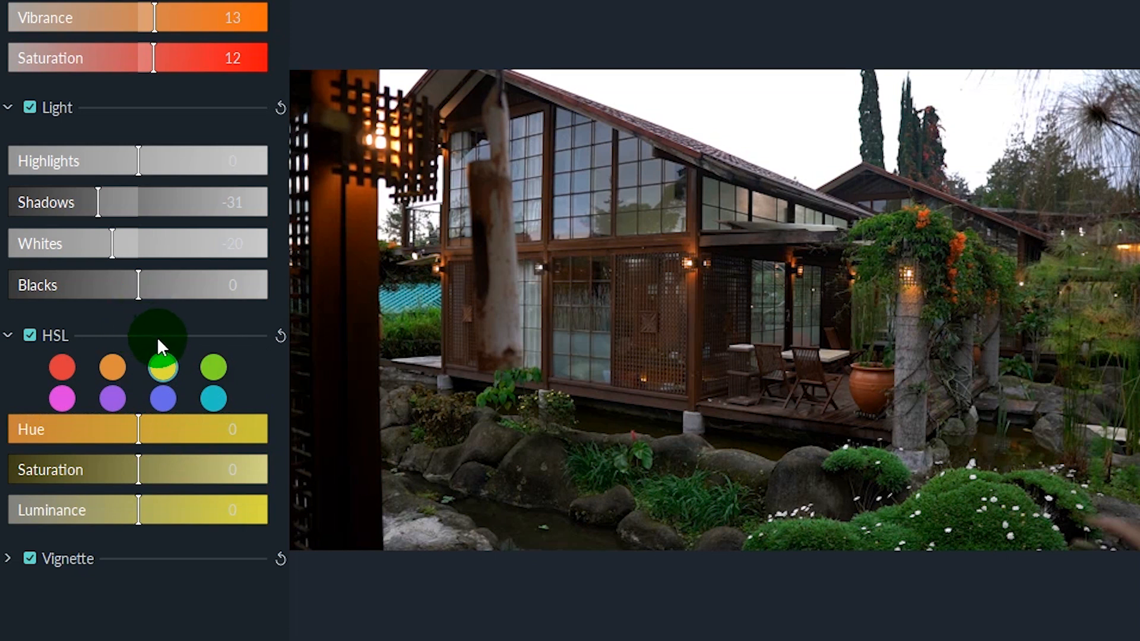
Set the red tones in HSL to Hue -6, Saturation 40 and Luminance 7.
{"action": "left_click", "coordinate": [70, 368]}
{"action": "mouse_move", "coordinate": [121, 426]}
{"action": "left_mouse_down"}
{"action": "mouse_move", "coordinate": [142, 427]}
{"action": "mouse_move", "coordinate": [110, 431]}
{"action": "mouse_move", "coordinate": [138, 436]}
{"action": "mouse_move", "coordinate": [122, 434]}
{"action": "left_mouse_up"}
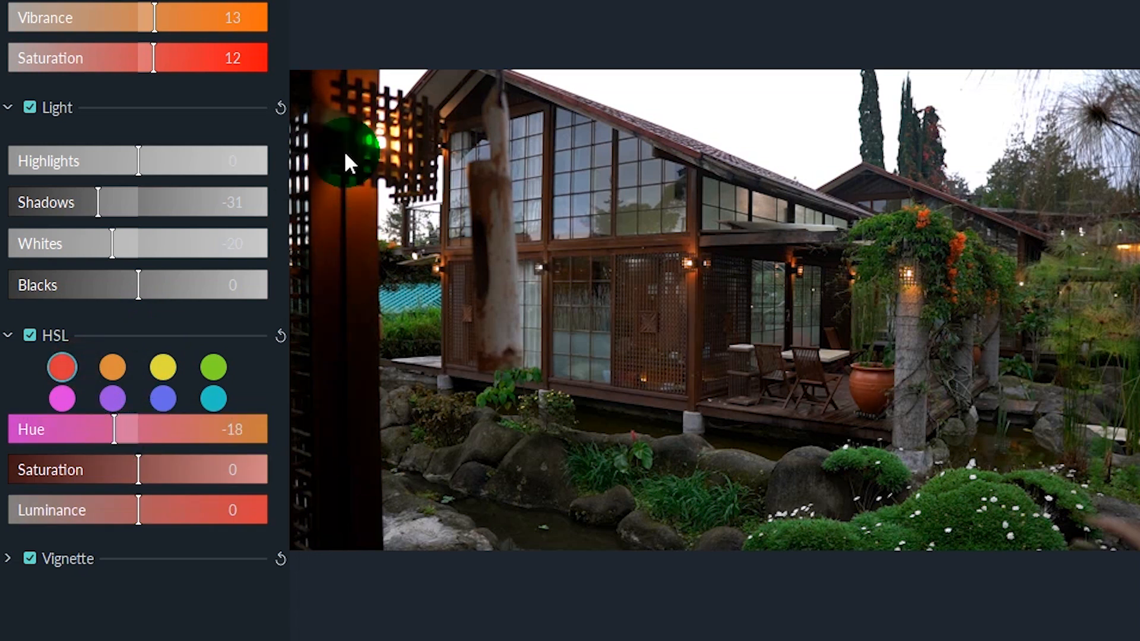
{"action": "mouse_move", "coordinate": [119, 430]}
{"action": "left_mouse_down"}
{"action": "mouse_move", "coordinate": [145, 433]}
{"action": "mouse_move", "coordinate": [89, 438]}
{"action": "mouse_move", "coordinate": [130, 443]}
{"action": "left_mouse_up"}
{"action": "left_click_drag", "start_coordinate": [138, 475], "coordinate": [190, 478]}
{"action": "left_click_drag", "start_coordinate": [807, 331], "coordinate": [697, 280]}
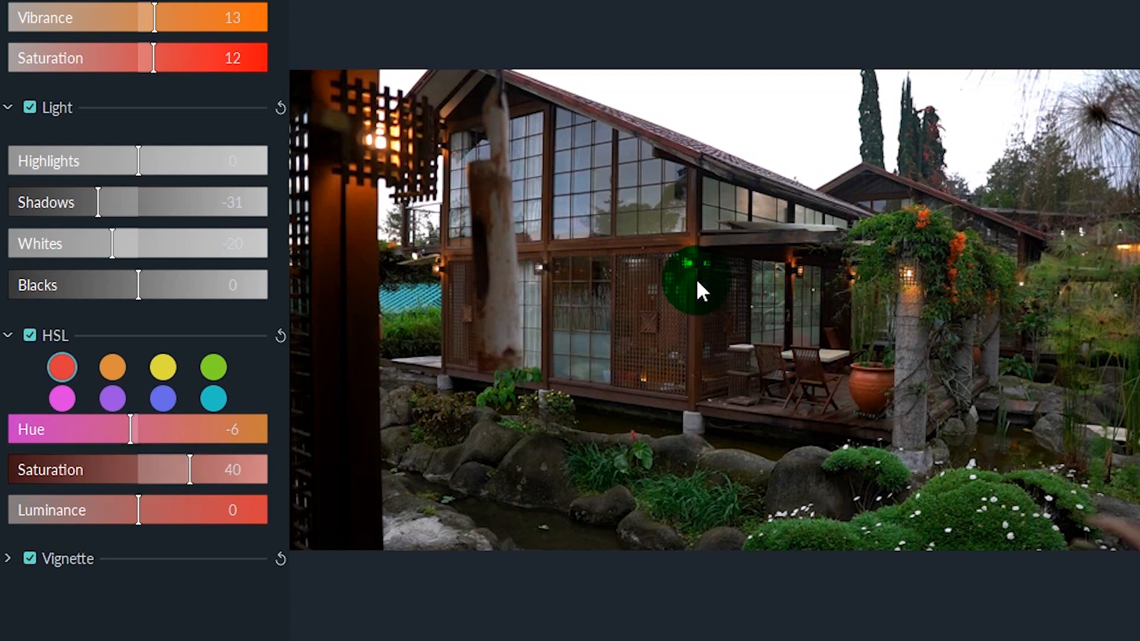
{"action": "left_click_drag", "start_coordinate": [140, 519], "coordinate": [272, 521]}
{"action": "left_click_drag", "start_coordinate": [165, 520], "coordinate": [148, 536]}
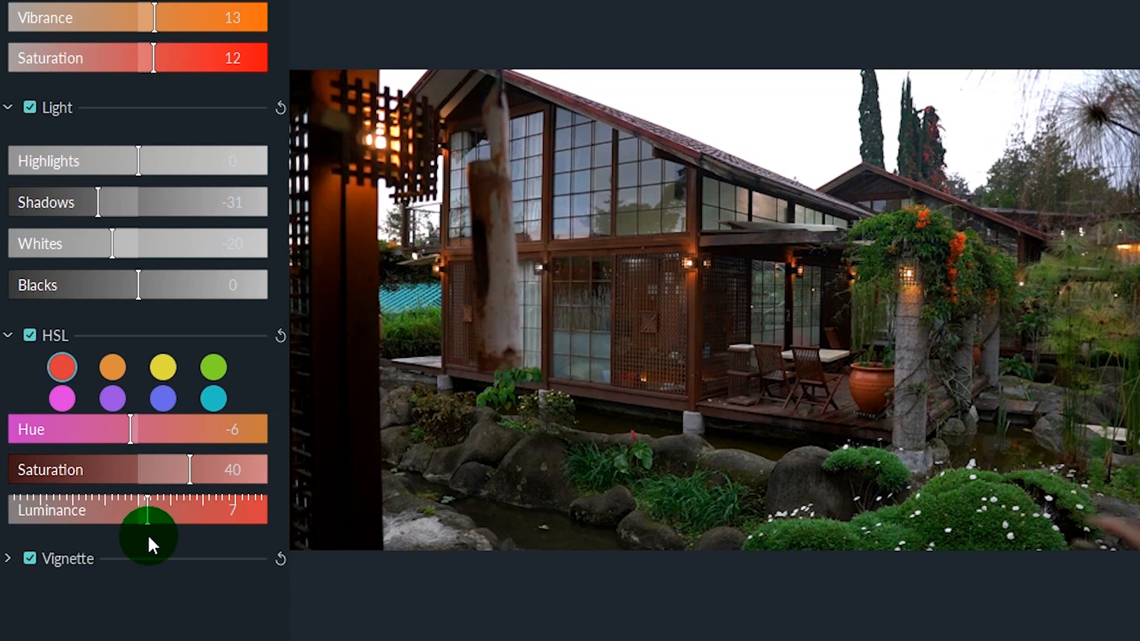
Adjust the Hue, Saturation and Luminance of the orange tones in HSL.
{"action": "left_click", "coordinate": [122, 372]}
{"action": "left_click_drag", "start_coordinate": [126, 422], "coordinate": [156, 486]}
{"action": "left_click_drag", "start_coordinate": [197, 514], "coordinate": [146, 515]}
Set the Hue of the yellow tones to -3 and raise their Saturation and Luminance in HSL.
{"action": "left_click", "coordinate": [163, 368]}
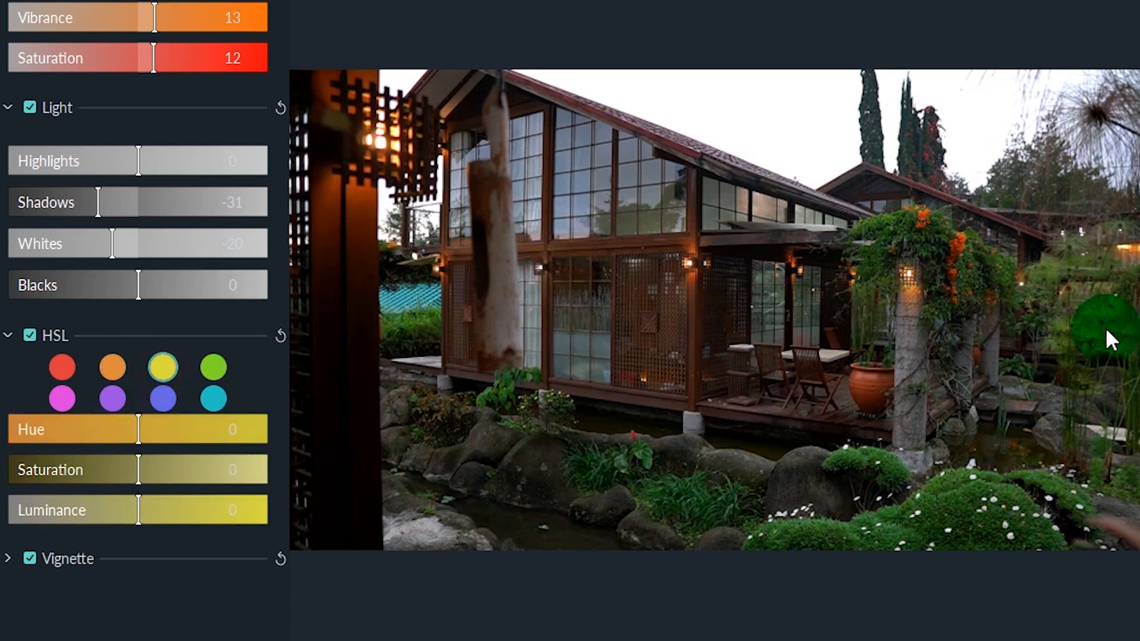
{"action": "mouse_move", "coordinate": [135, 429]}
{"action": "left_mouse_down"}
{"action": "mouse_move", "coordinate": [101, 439]}
{"action": "mouse_move", "coordinate": [155, 445]}
{"action": "mouse_move", "coordinate": [122, 456]}
{"action": "mouse_move", "coordinate": [134, 443]}
{"action": "left_mouse_up"}
{"action": "left_click_drag", "start_coordinate": [141, 484], "coordinate": [219, 483]}
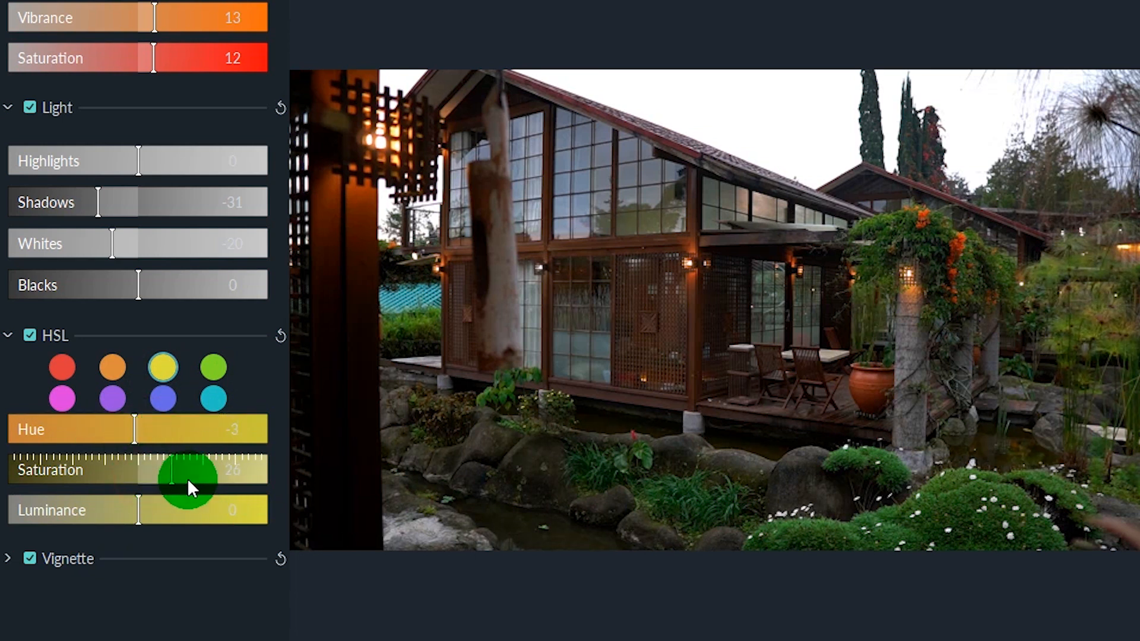
{"action": "mouse_move", "coordinate": [194, 477]}
{"action": "left_mouse_down"}
{"action": "mouse_move", "coordinate": [204, 478]}
{"action": "mouse_move", "coordinate": [107, 475]}
{"action": "mouse_move", "coordinate": [244, 475]}
{"action": "mouse_move", "coordinate": [145, 479]}
{"action": "mouse_move", "coordinate": [231, 476]}
{"action": "mouse_move", "coordinate": [213, 478]}
{"action": "left_mouse_up"}
{"action": "left_click_drag", "start_coordinate": [138, 511], "coordinate": [184, 508]}
Compare Hue -100 and -6 on the green tones in HSL, with Saturation at 0 and Luminance at 34.
{"action": "left_click", "coordinate": [215, 368]}
{"action": "left_click_drag", "start_coordinate": [162, 432], "coordinate": [9, 439]}
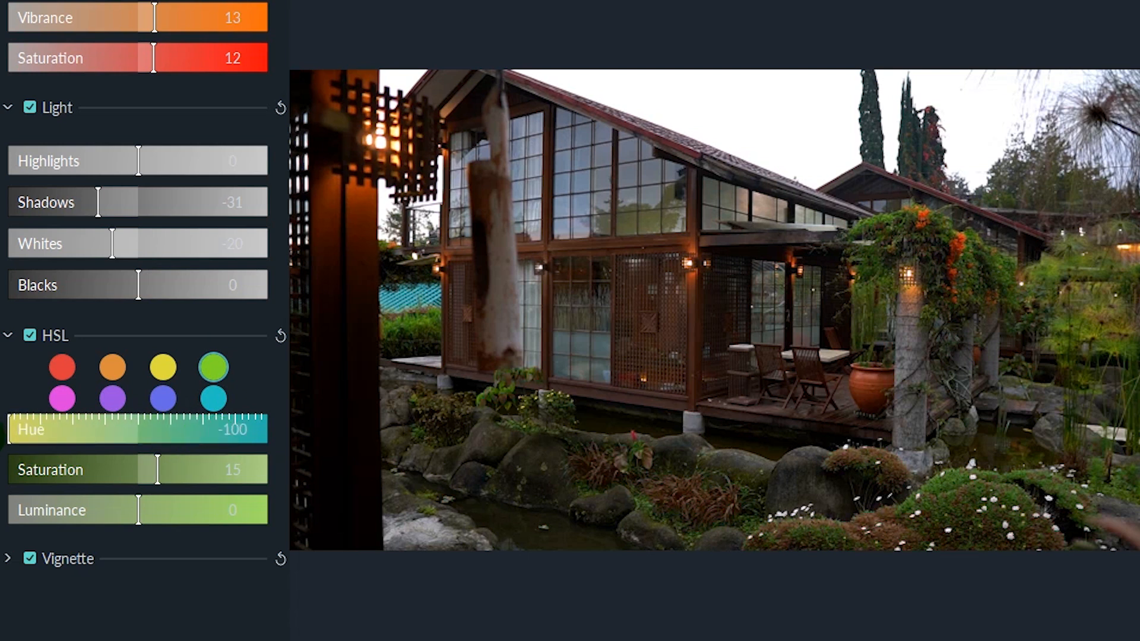
{"action": "key", "text": "ctrl+z"}
{"action": "mouse_move", "coordinate": [159, 478]}
{"action": "left_mouse_down"}
{"action": "mouse_move", "coordinate": [73, 471]}
{"action": "mouse_move", "coordinate": [191, 479]}
{"action": "mouse_move", "coordinate": [139, 482]}
{"action": "left_mouse_up"}
{"action": "mouse_move", "coordinate": [137, 433]}
{"action": "left_mouse_down"}
{"action": "mouse_move", "coordinate": [175, 432]}
{"action": "mouse_move", "coordinate": [122, 432]}
{"action": "mouse_move", "coordinate": [138, 431]}
{"action": "left_mouse_up"}
{"action": "left_click_drag", "start_coordinate": [139, 470], "coordinate": [158, 470]}
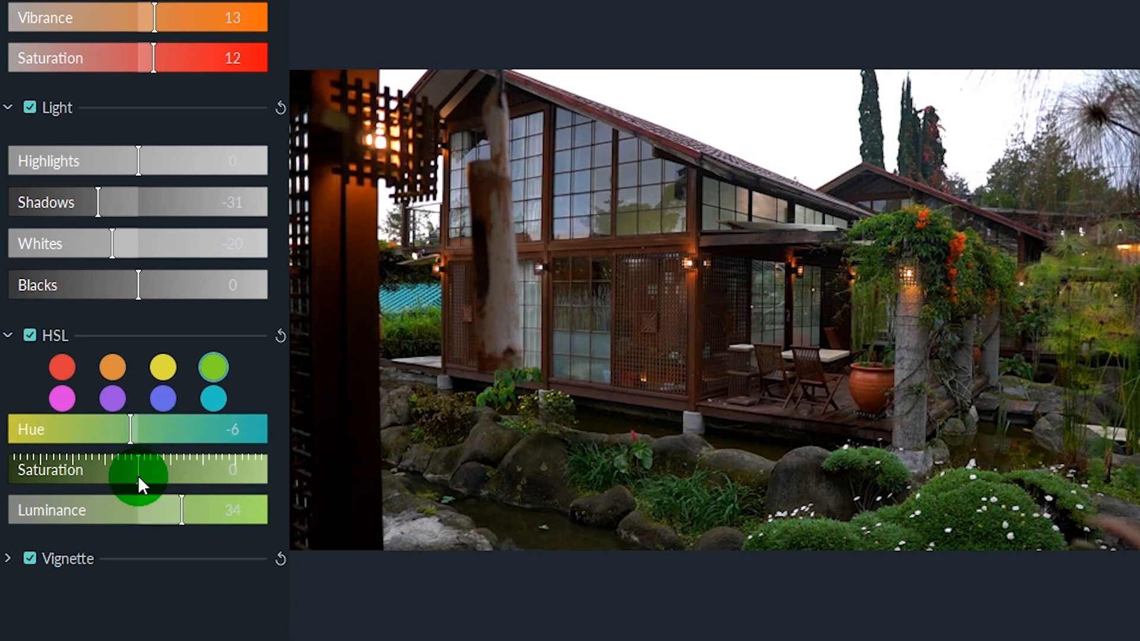
{"action": "left_click_drag", "start_coordinate": [142, 484], "coordinate": [140, 482]}
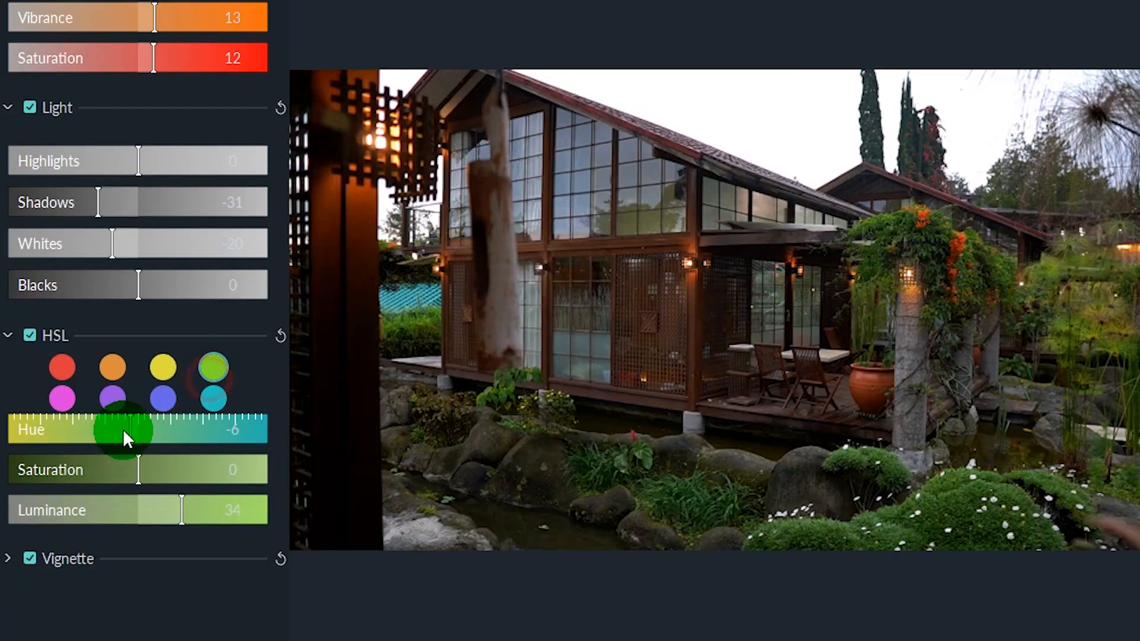
Try stronger yellowish Hue shifts on the green tones in HSL and settle on -24.
{"action": "left_click_drag", "start_coordinate": [123, 429], "coordinate": [60, 433]}
{"action": "left_click_drag", "start_coordinate": [157, 483], "coordinate": [182, 508]}
{"action": "left_click_drag", "start_coordinate": [59, 432], "coordinate": [106, 452]}
Darken the frame edges with a Vignette Amount of -40 and fine-tune its Feather and Exposure.
{"action": "scroll", "coordinate": [107, 453], "scroll_direction": "down", "scroll_amount": 2}
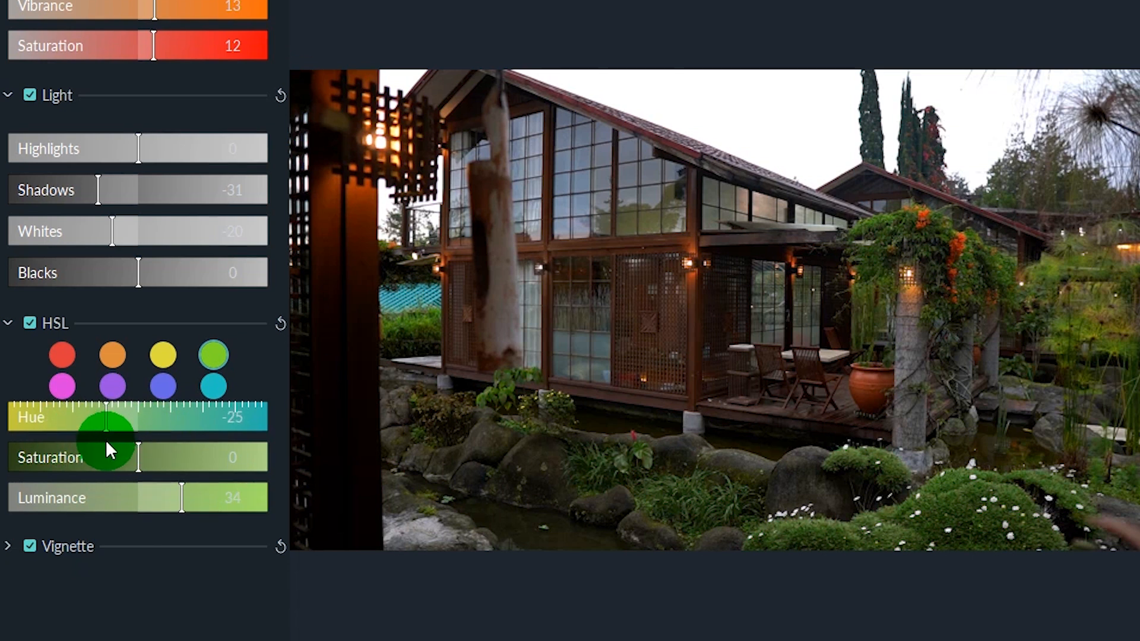
{"action": "left_click", "coordinate": [10, 493]}
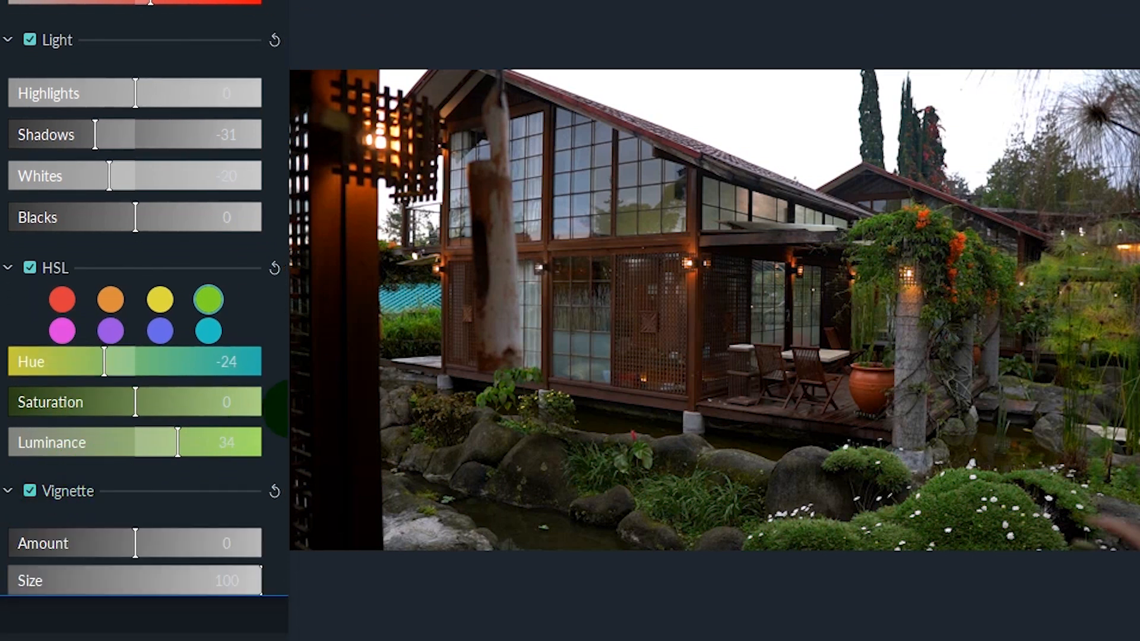
{"action": "scroll", "coordinate": [71, 452], "scroll_direction": "down", "scroll_amount": 5}
{"action": "left_click_drag", "start_coordinate": [72, 393], "coordinate": [123, 392]}
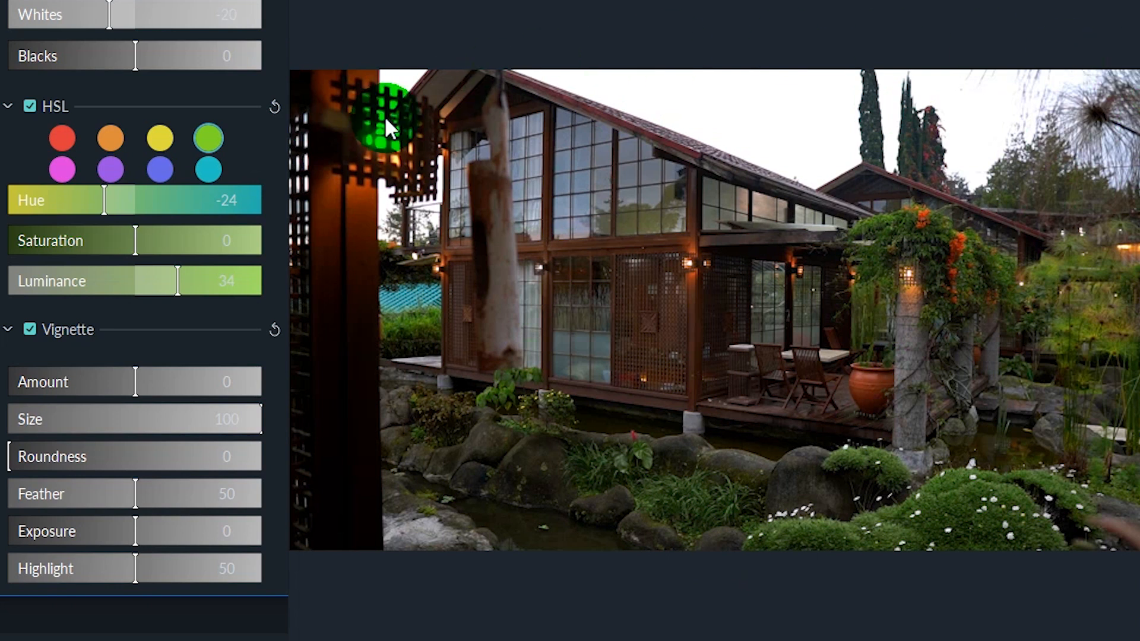
{"action": "left_click_drag", "start_coordinate": [127, 382], "coordinate": [80, 386]}
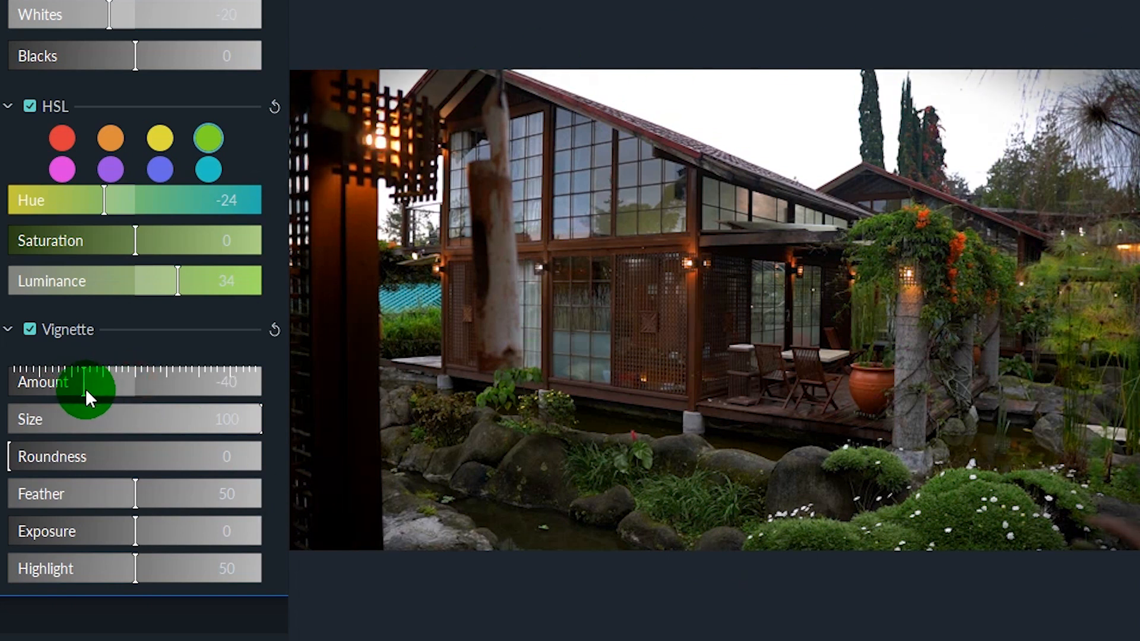
{"action": "left_click_drag", "start_coordinate": [137, 505], "coordinate": [142, 478]}
{"action": "mouse_move", "coordinate": [135, 525]}
{"action": "left_mouse_down"}
{"action": "mouse_move", "coordinate": [110, 526]}
{"action": "mouse_move", "coordinate": [162, 526]}
{"action": "mouse_move", "coordinate": [89, 528]}
{"action": "mouse_move", "coordinate": [194, 529]}
{"action": "mouse_move", "coordinate": [136, 533]}
{"action": "left_mouse_up"}
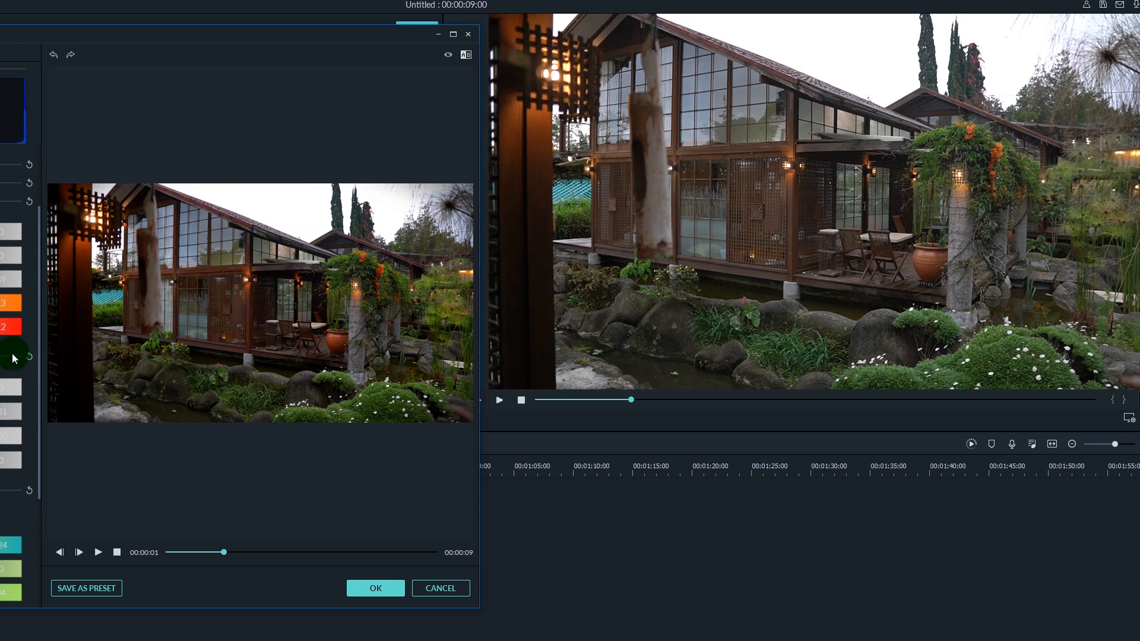
Expand White Balance, try a warmer Temperature, and shift Tint to -1.49 and Temperature to -9.75.
{"action": "scroll", "coordinate": [6, 359], "scroll_direction": "up", "scroll_amount": 2}
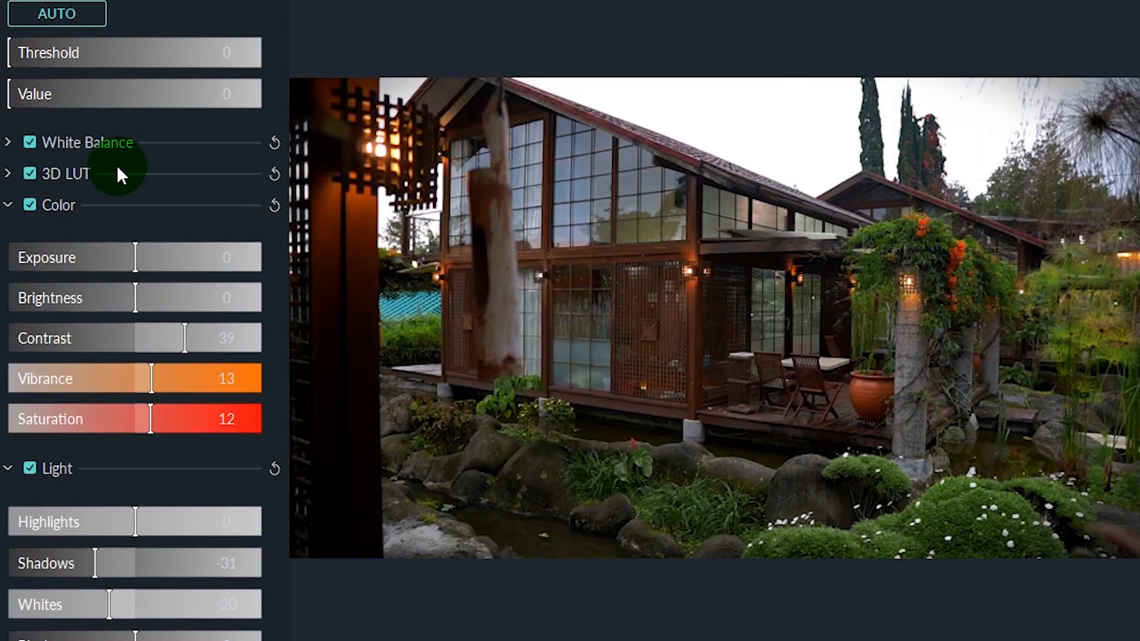
{"action": "left_click", "coordinate": [8, 143]}
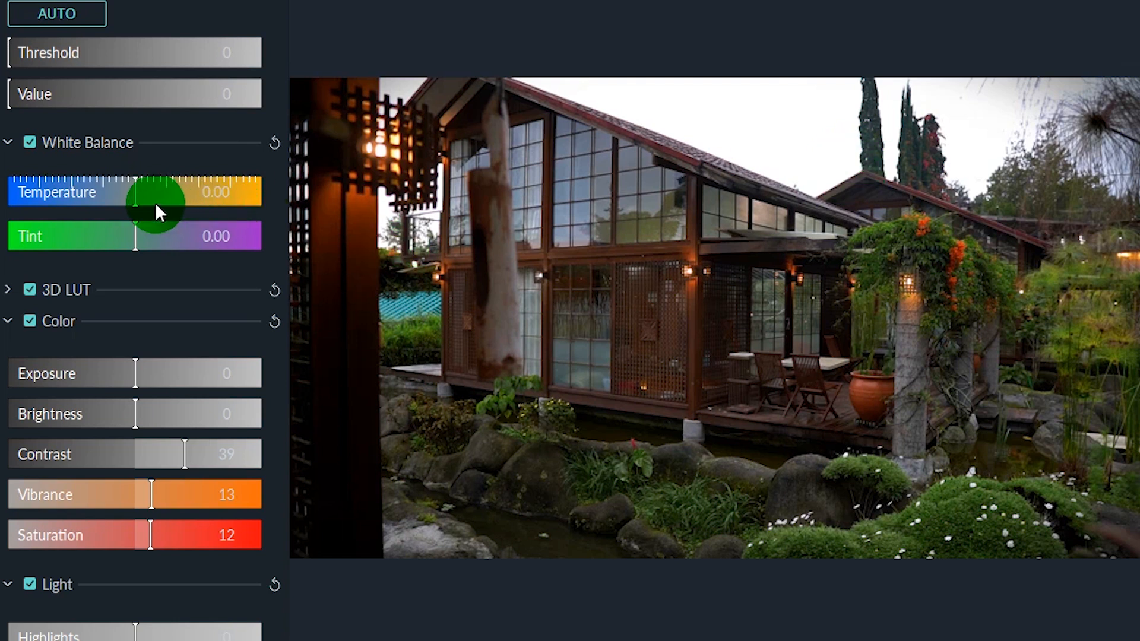
{"action": "mouse_move", "coordinate": [140, 199]}
{"action": "left_mouse_down"}
{"action": "mouse_move", "coordinate": [213, 195]}
{"action": "mouse_move", "coordinate": [134, 201]}
{"action": "left_mouse_up"}
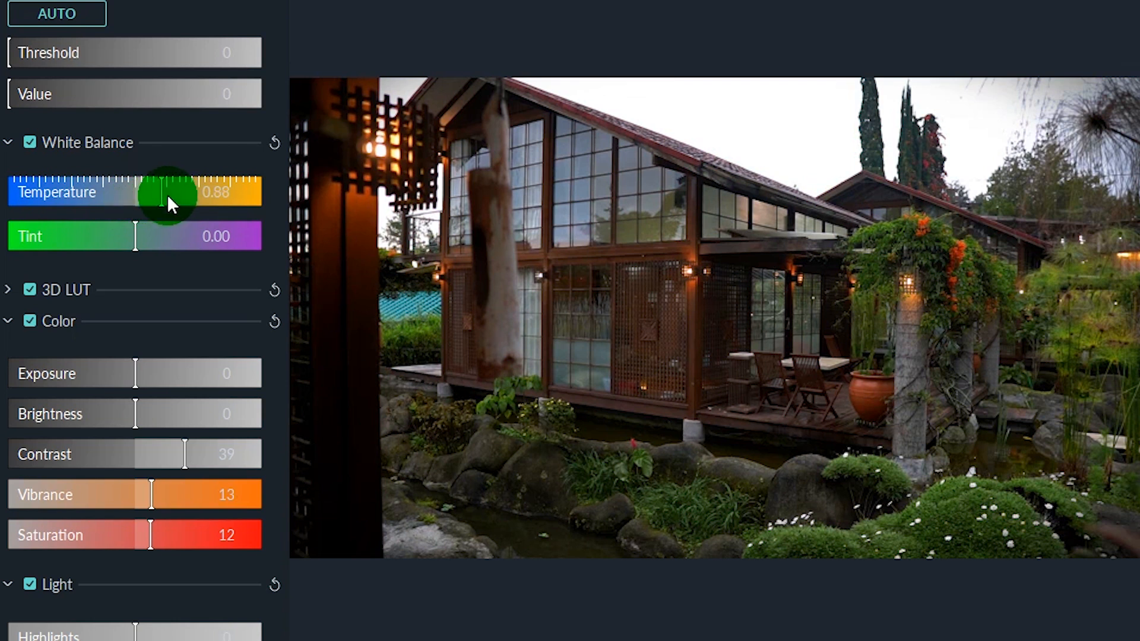
{"action": "mouse_move", "coordinate": [181, 200]}
{"action": "left_mouse_down"}
{"action": "mouse_move", "coordinate": [251, 200]}
{"action": "mouse_move", "coordinate": [142, 221]}
{"action": "mouse_move", "coordinate": [188, 216]}
{"action": "mouse_move", "coordinate": [147, 225]}
{"action": "mouse_move", "coordinate": [197, 234]}
{"action": "mouse_move", "coordinate": [143, 239]}
{"action": "mouse_move", "coordinate": [202, 243]}
{"action": "mouse_move", "coordinate": [178, 239]}
{"action": "mouse_move", "coordinate": [180, 223]}
{"action": "mouse_move", "coordinate": [217, 192]}
{"action": "mouse_move", "coordinate": [187, 202]}
{"action": "left_mouse_up"}
{"action": "left_click_drag", "start_coordinate": [150, 233], "coordinate": [104, 242]}
{"action": "left_click_drag", "start_coordinate": [185, 205], "coordinate": [77, 217]}
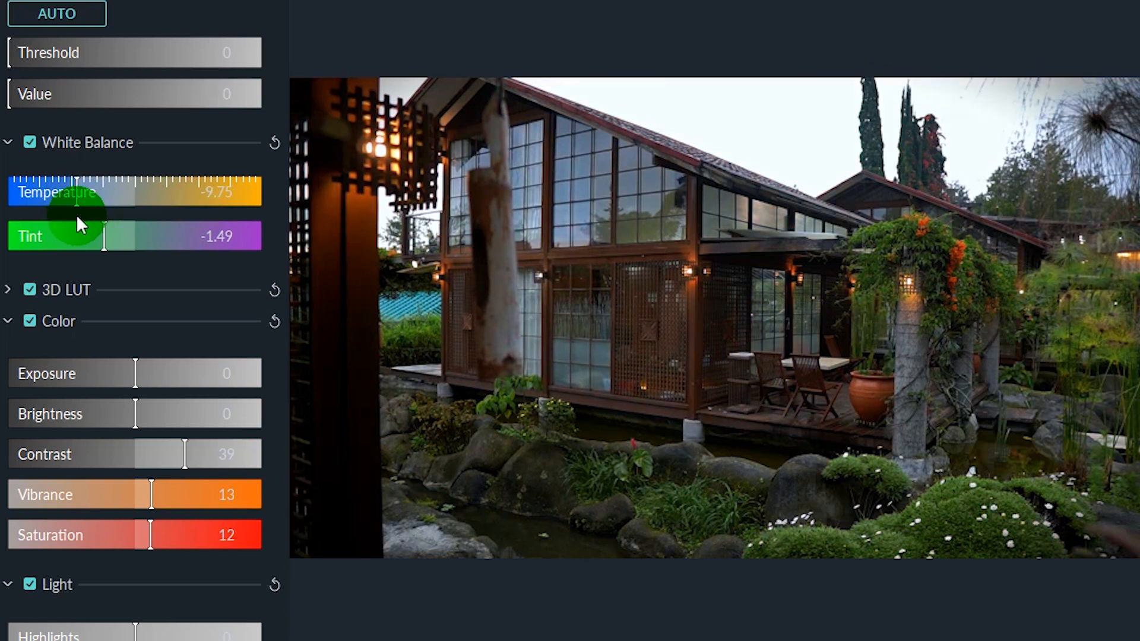
Try a Tint of 0.14 with the White Balance Temperature at -9.75.
{"action": "left_click_drag", "start_coordinate": [77, 217], "coordinate": [136, 241]}
{"action": "left_click_drag", "start_coordinate": [108, 196], "coordinate": [77, 208]}
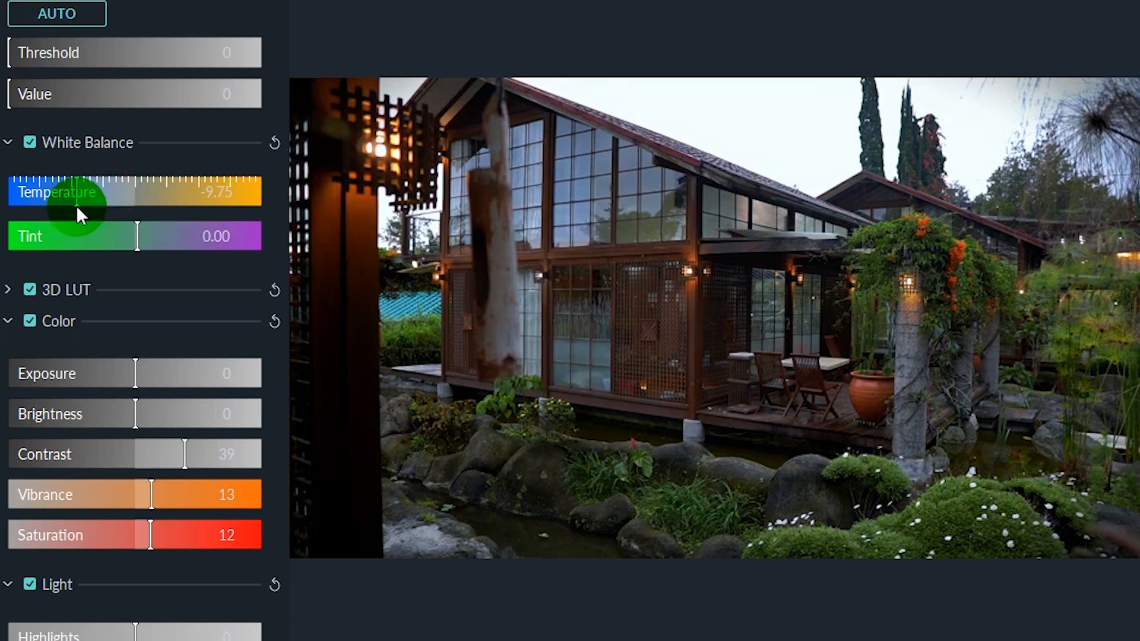
{"action": "mouse_move", "coordinate": [160, 241]}
{"action": "left_mouse_down"}
{"action": "mouse_move", "coordinate": [142, 245]}
{"action": "mouse_move", "coordinate": [151, 239]}
{"action": "left_mouse_up"}
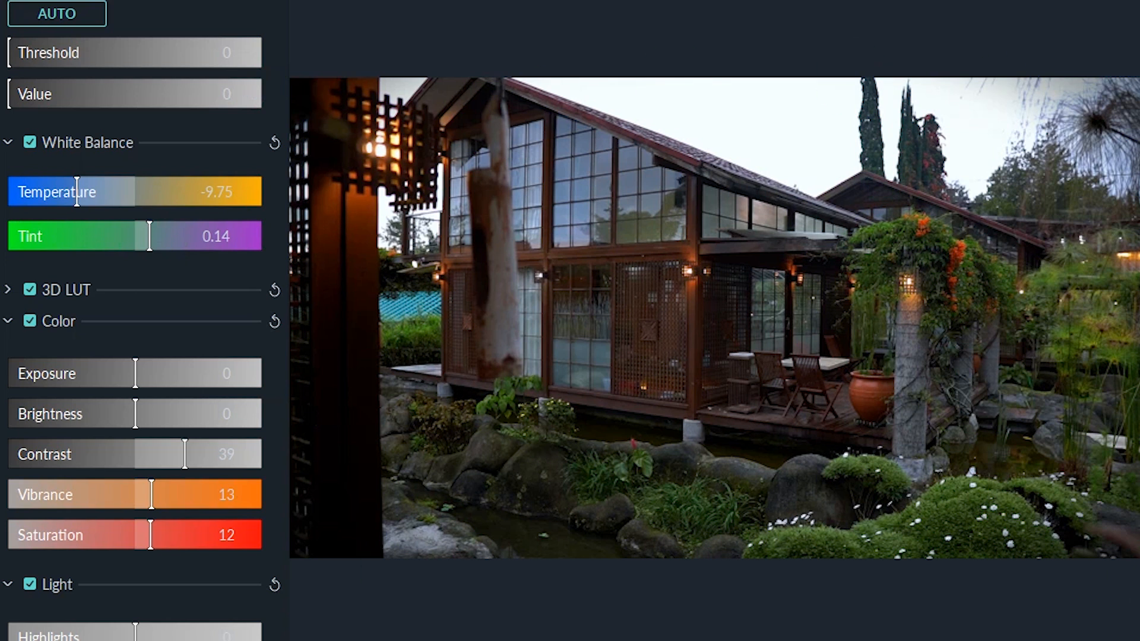
Try a warm White Balance with Temperature 5.19 and a greener Tint of about -1.49.
{"action": "left_click_drag", "start_coordinate": [67, 189], "coordinate": [183, 213]}
{"action": "left_click_drag", "start_coordinate": [164, 240], "coordinate": [105, 249]}
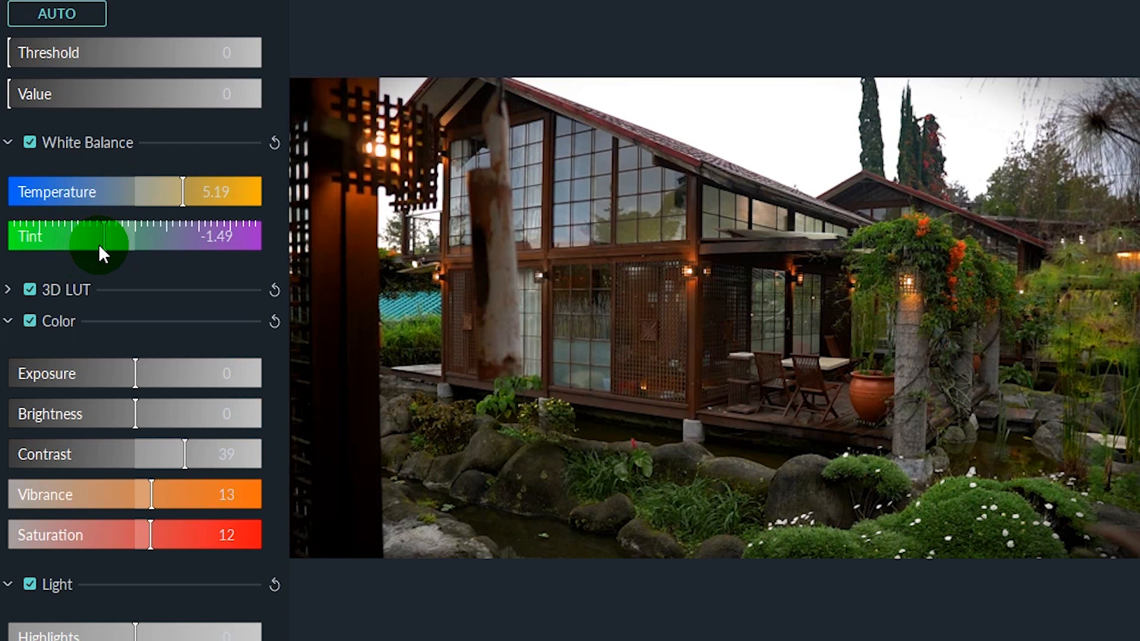
{"action": "left_click_drag", "start_coordinate": [100, 248], "coordinate": [98, 249]}
Cool the White Balance by trying Temperature -8.32 with Tint 0.03, and settle on Temperature -3.97 and Tint 0.53.
{"action": "left_click_drag", "start_coordinate": [162, 200], "coordinate": [80, 215]}
{"action": "left_click_drag", "start_coordinate": [101, 234], "coordinate": [145, 240]}
{"action": "left_click_drag", "start_coordinate": [161, 252], "coordinate": [144, 245]}
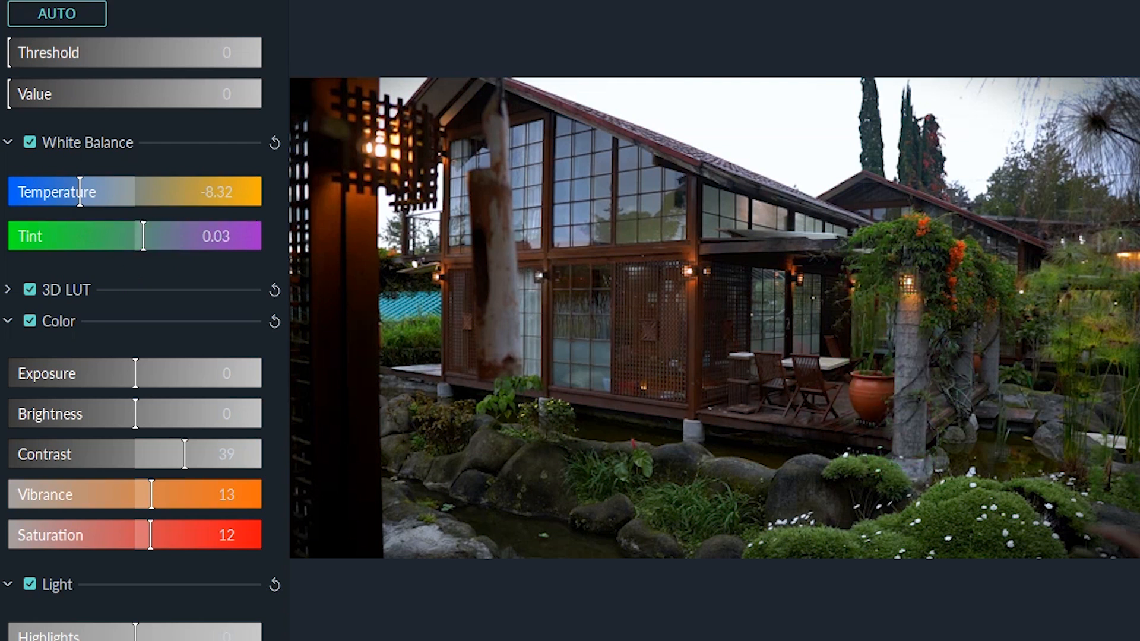
{"action": "mouse_move", "coordinate": [154, 238]}
{"action": "left_mouse_down"}
{"action": "mouse_move", "coordinate": [194, 243]}
{"action": "mouse_move", "coordinate": [137, 244]}
{"action": "mouse_move", "coordinate": [156, 246]}
{"action": "left_mouse_up"}
{"action": "left_click_drag", "start_coordinate": [90, 198], "coordinate": [92, 200]}
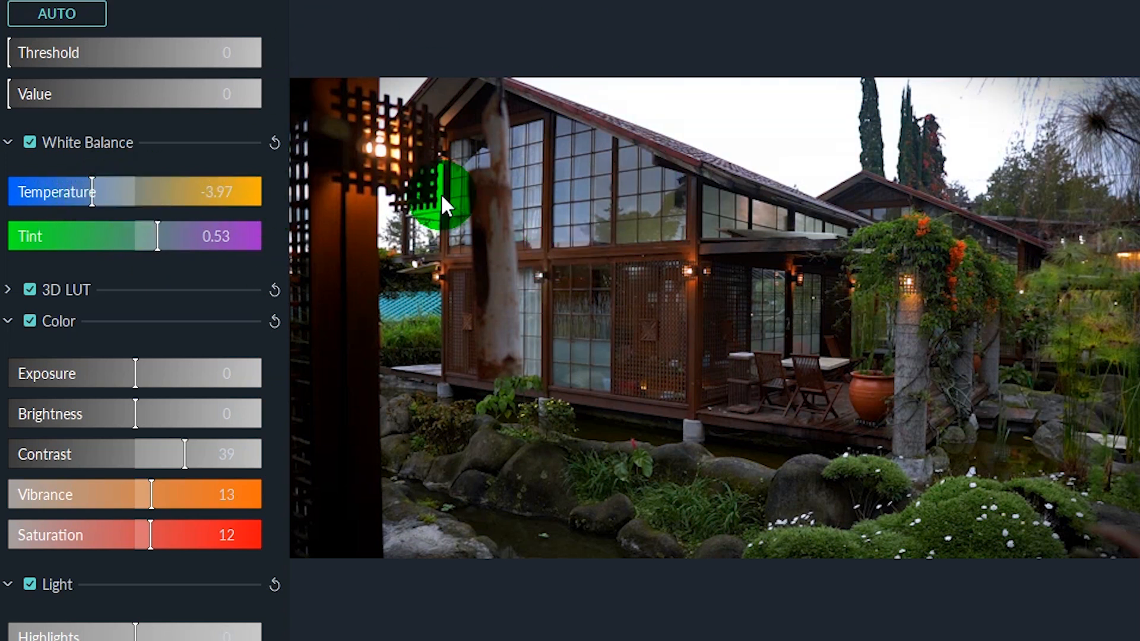
Raise the Exposure to 7 in the Color adjustments.
{"action": "left_click_drag", "start_coordinate": [140, 372], "coordinate": [139, 358]}
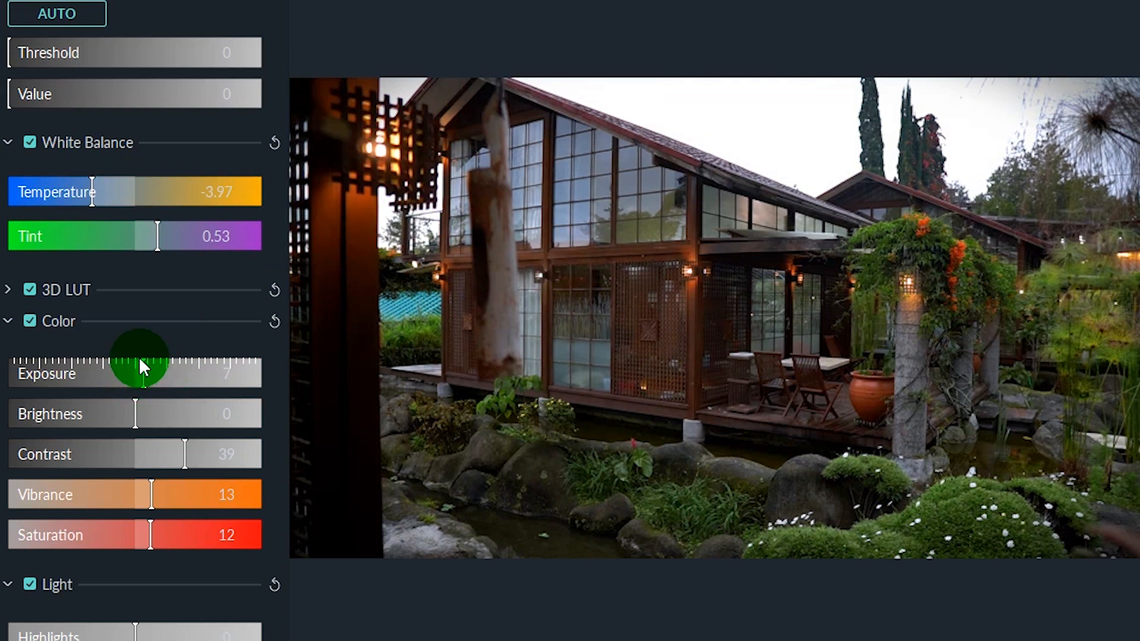